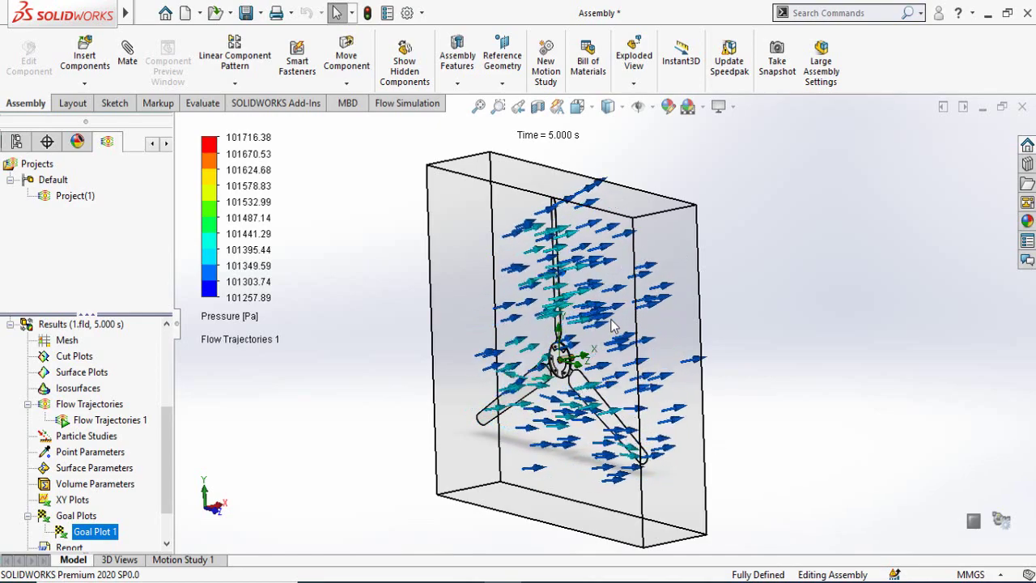
Step: Examine the pressure-coloured flow trajectories around the three-blade rotor from several angles
scroll(612, 316, down, 2)
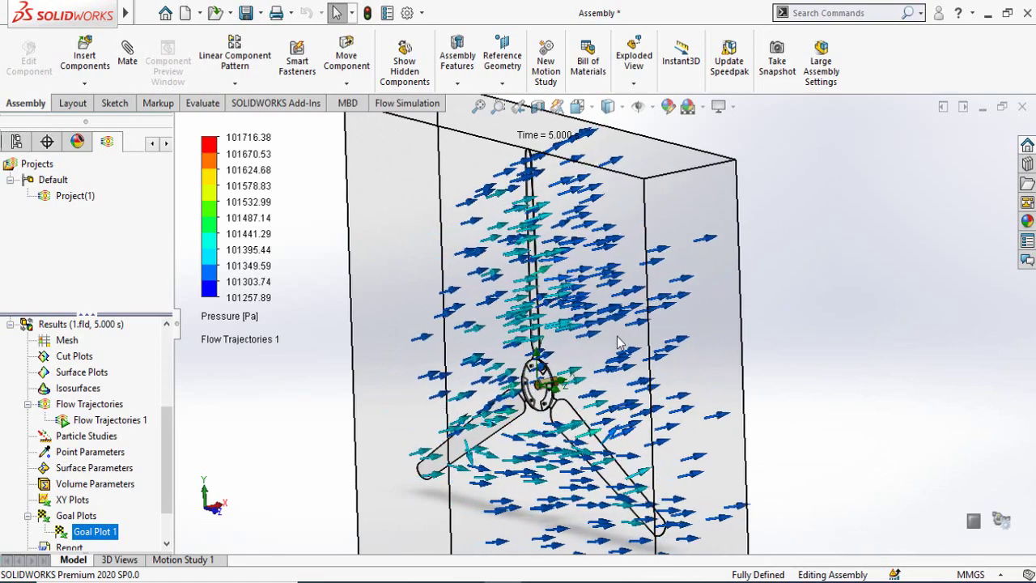
scroll(615, 342, up, 2)
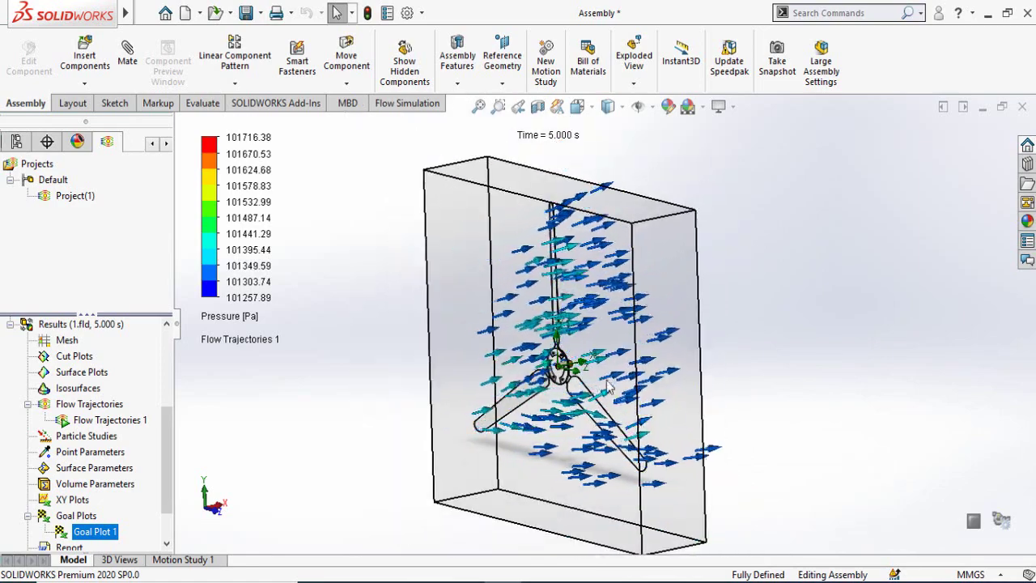
middle_drag(555, 417, 603, 422)
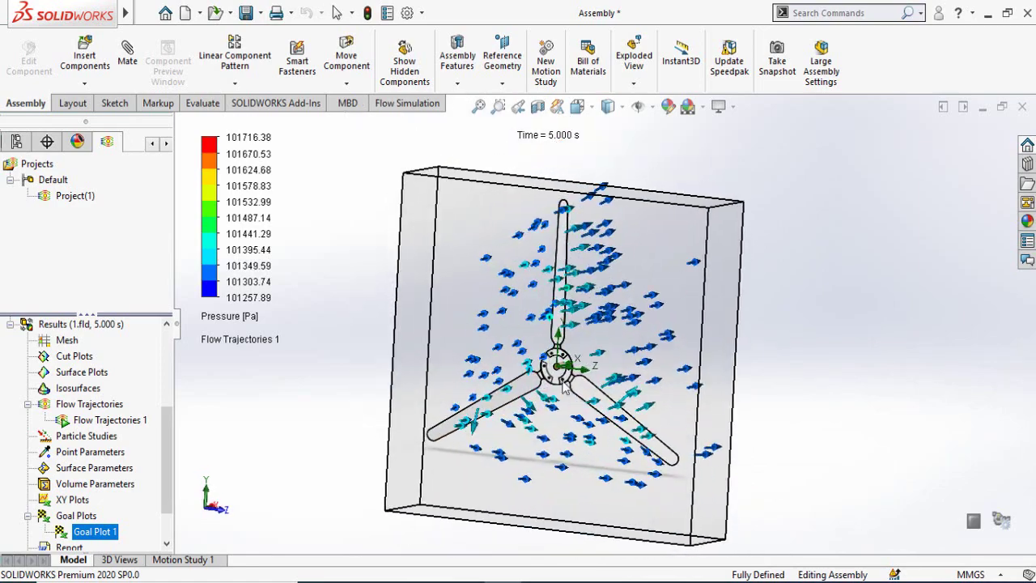
middle_drag(444, 417, 372, 361)
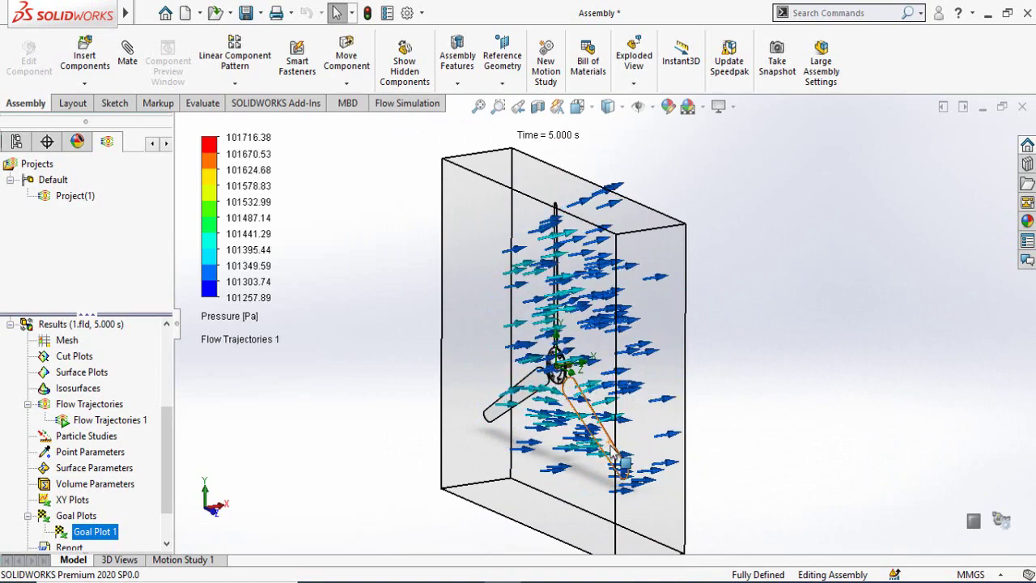
scroll(620, 462, up, 1)
middle_drag(620, 462, 621, 444)
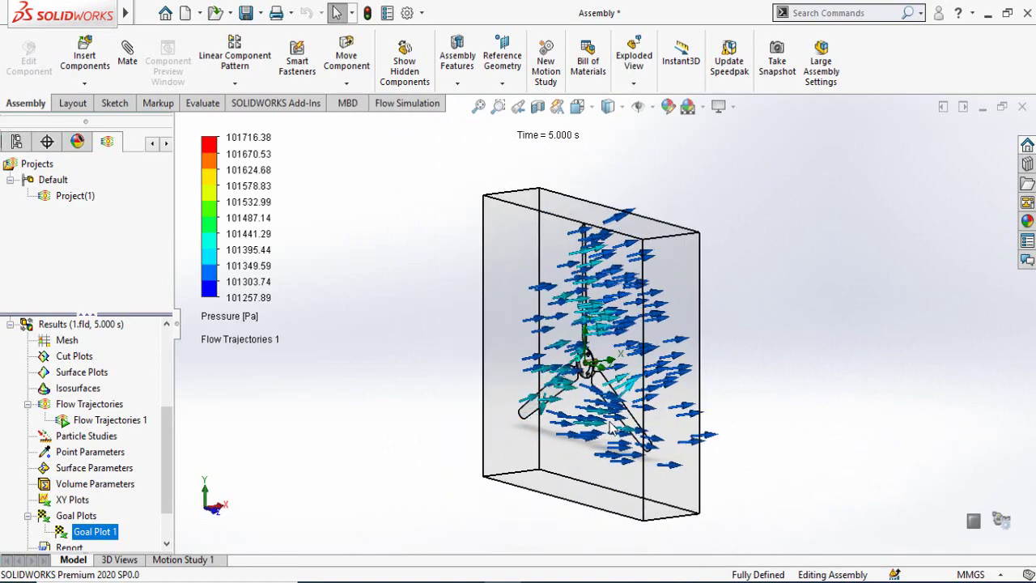
scroll(636, 386, down, 1)
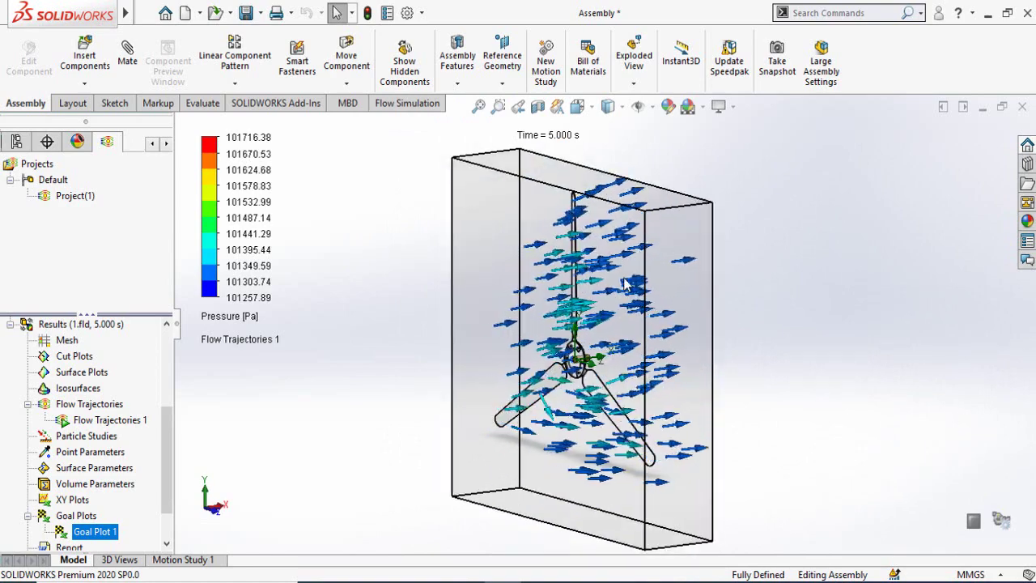
middle_drag(565, 352, 544, 332)
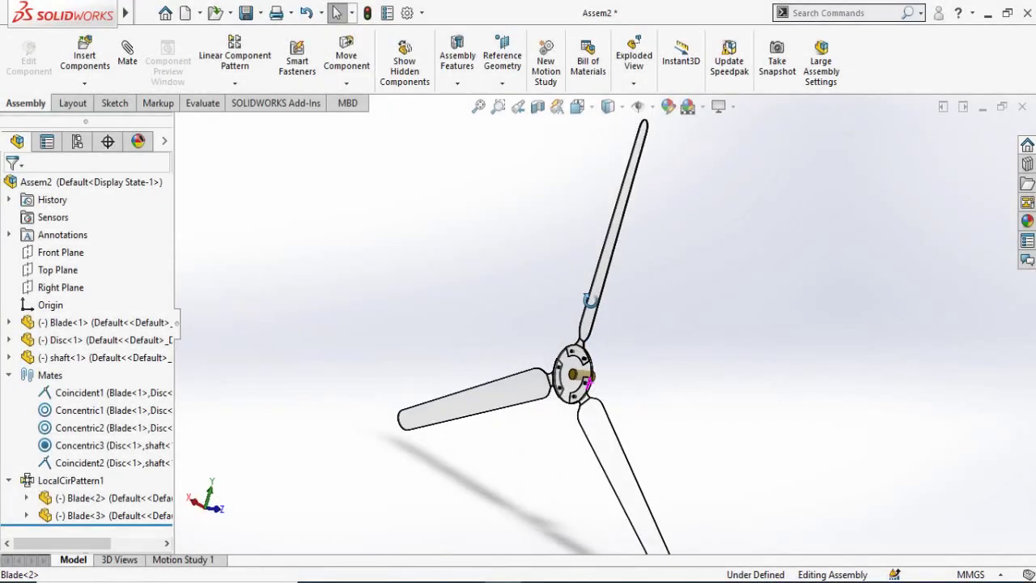
middle_drag(590, 300, 581, 306)
scroll(612, 328, up, 3)
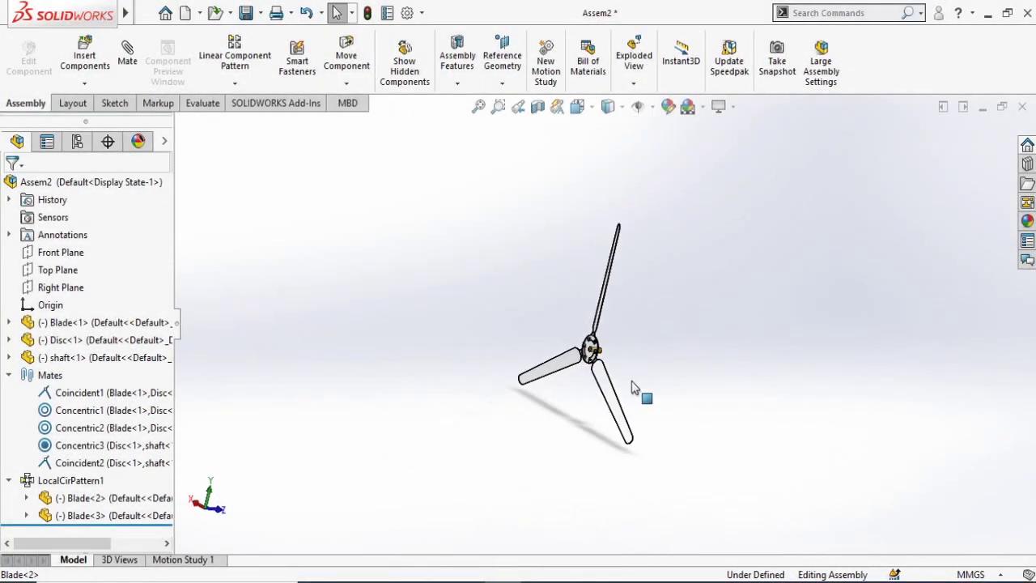
scroll(631, 364, down, 3)
middle_drag(617, 367, 624, 363)
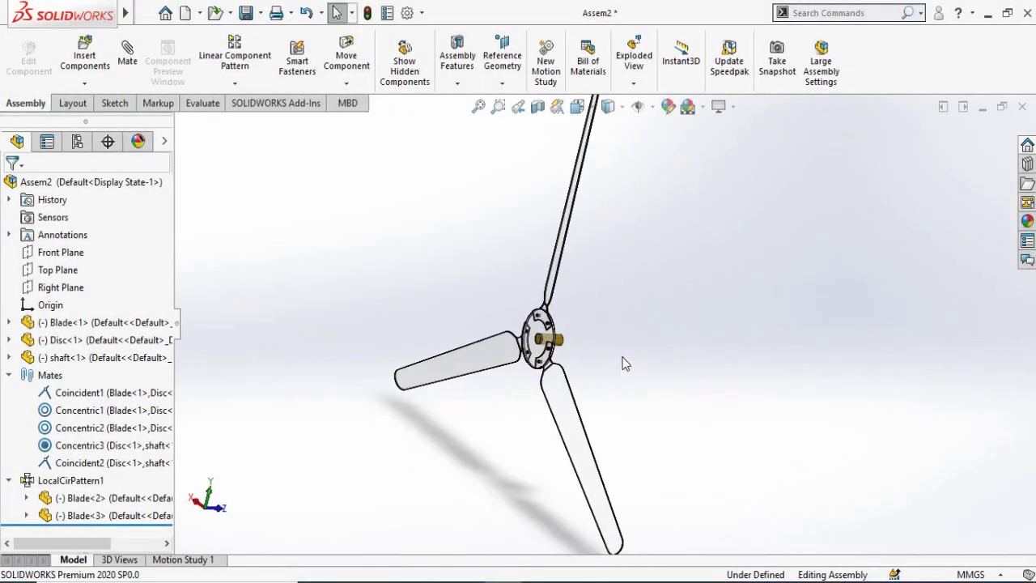
Step: Check the available command tabs and the list of add-ins for SOLIDWORKS Flow Simulation 2020, leaving both unchanged
click(277, 103)
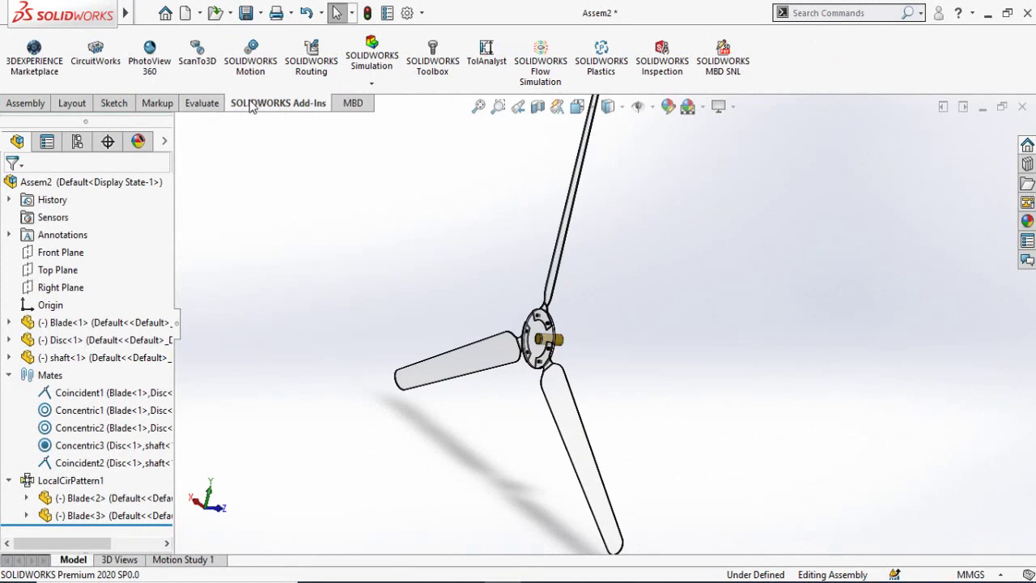
right_click(251, 101)
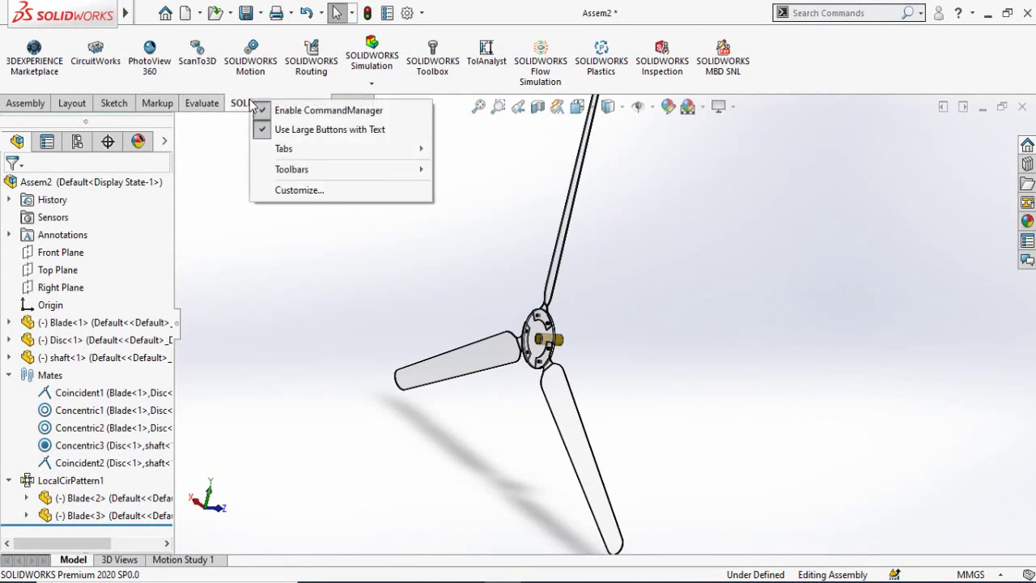
right_click(107, 103)
mouse_move(248, 156)
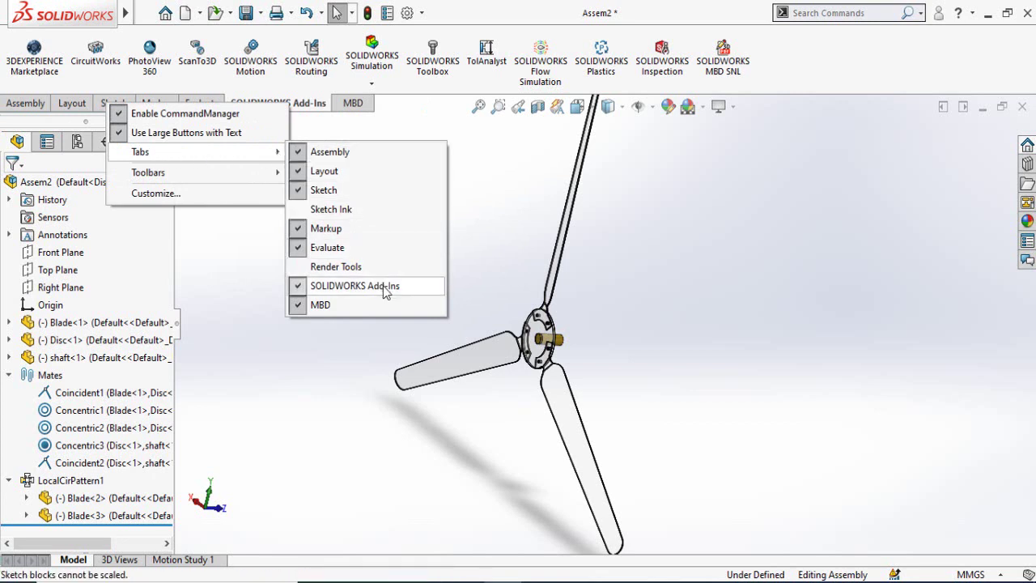
click(331, 387)
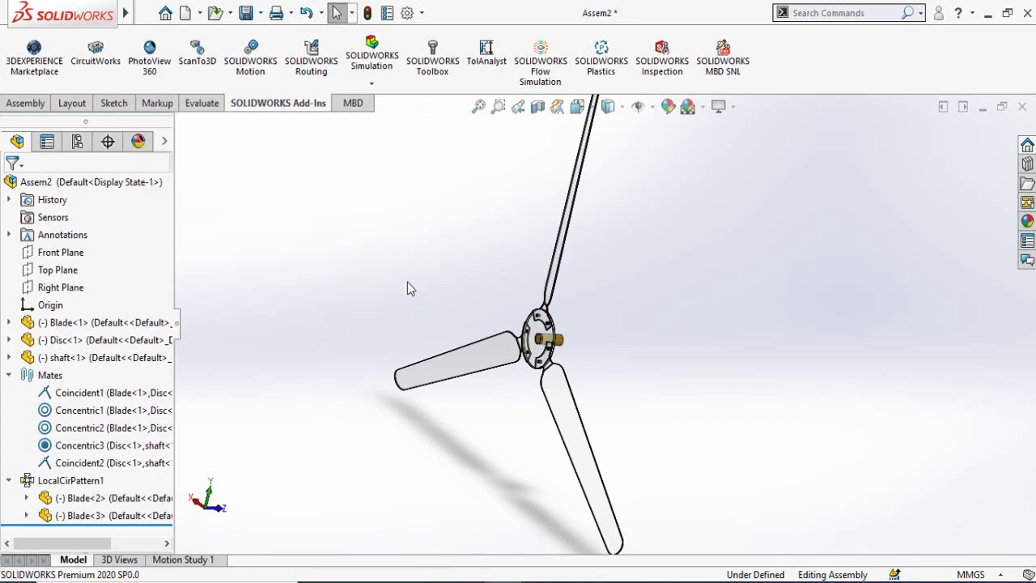
click(422, 13)
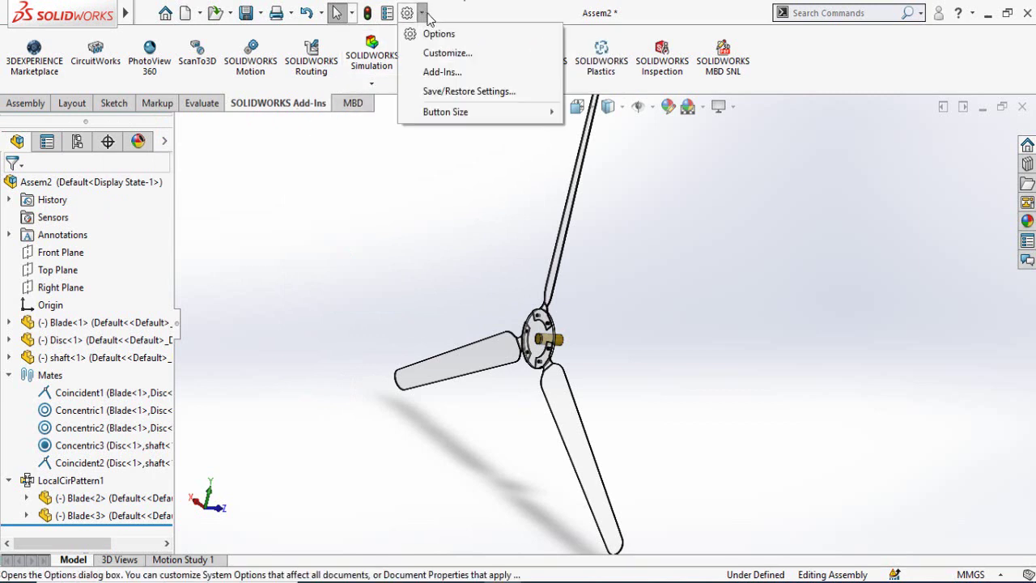
click(443, 71)
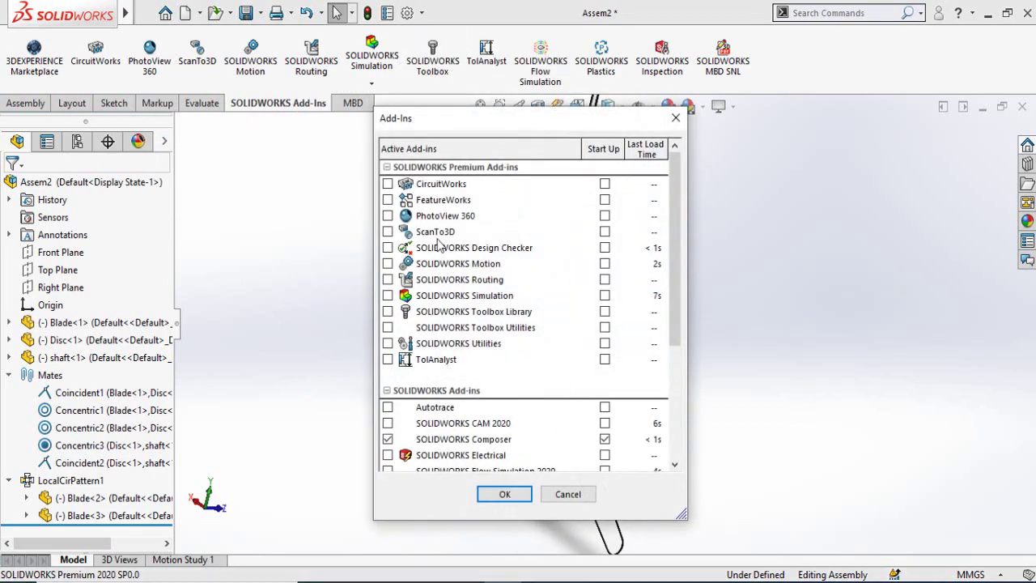
scroll(438, 397, down, 3)
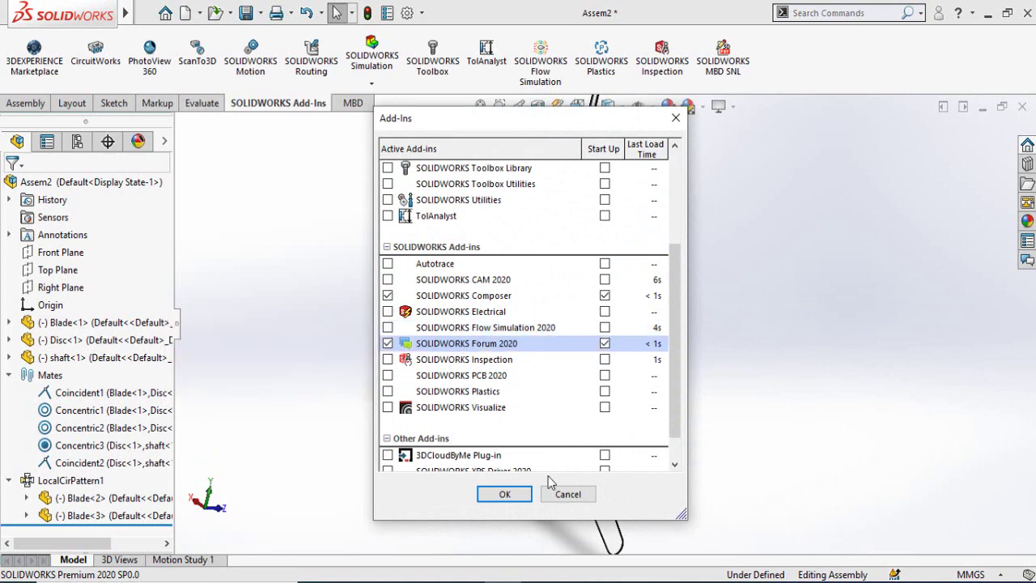
click(567, 493)
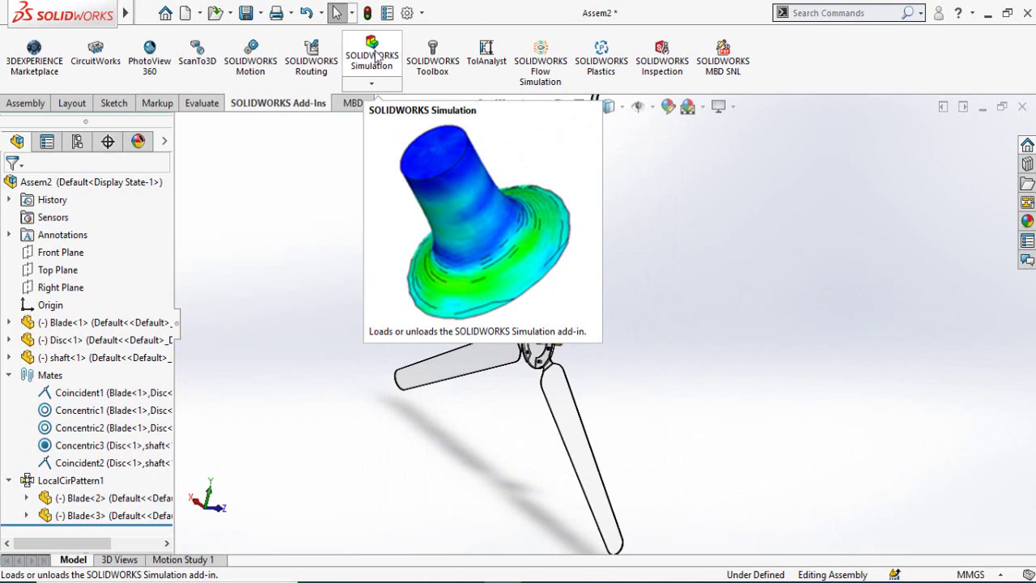
Step: Load the SOLIDWORKS Flow Simulation add-in and show its commands
click(543, 81)
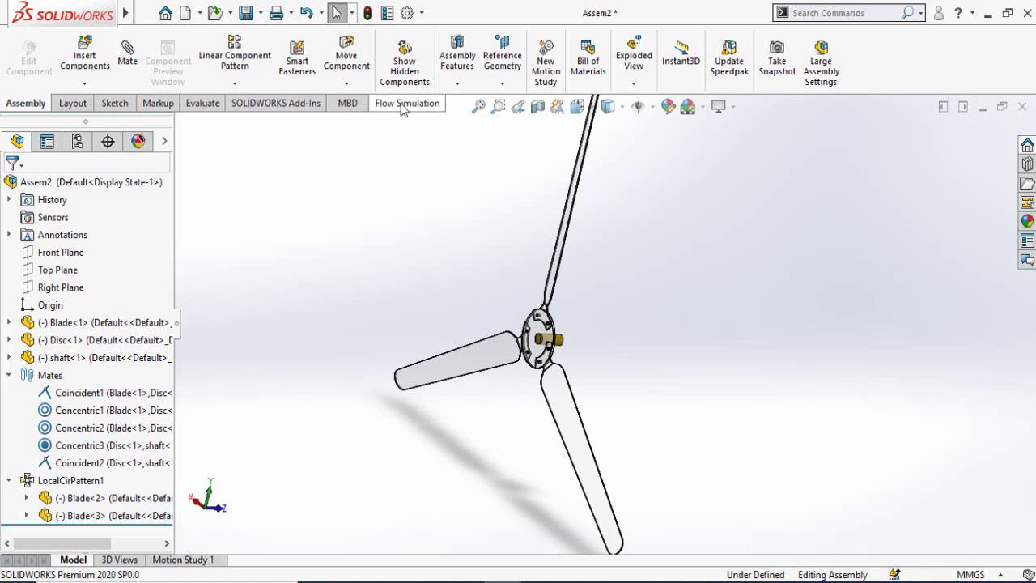
click(405, 103)
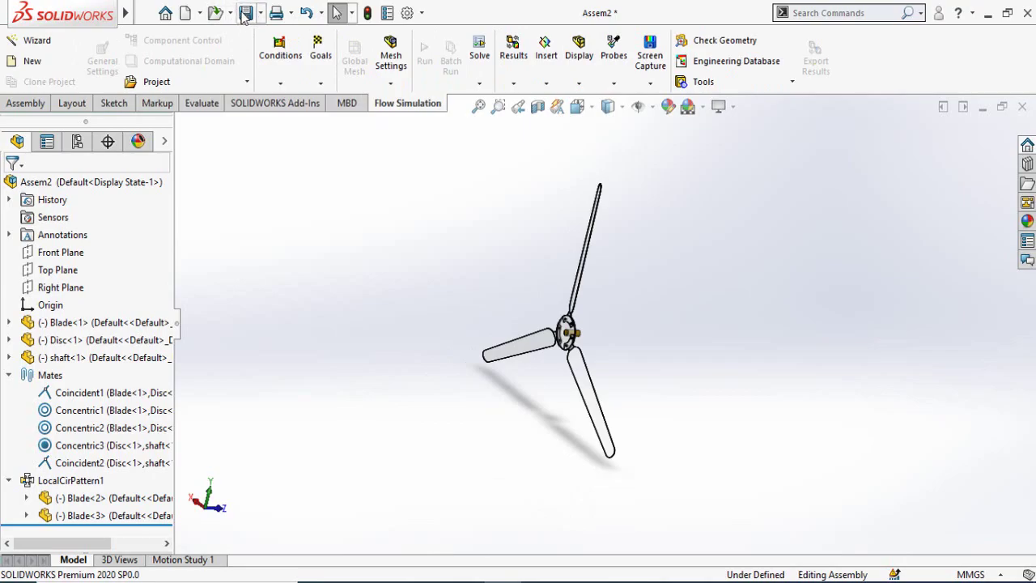
Step: Save the turbine assembly as Assembly in the Wind turbine simulation folder and clear the face selection
click(243, 12)
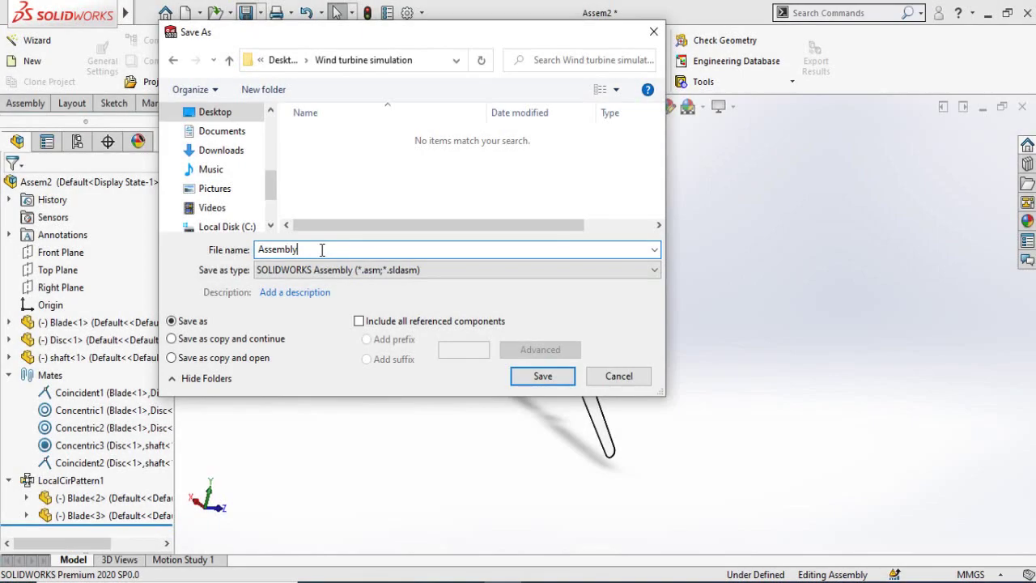
click(541, 376)
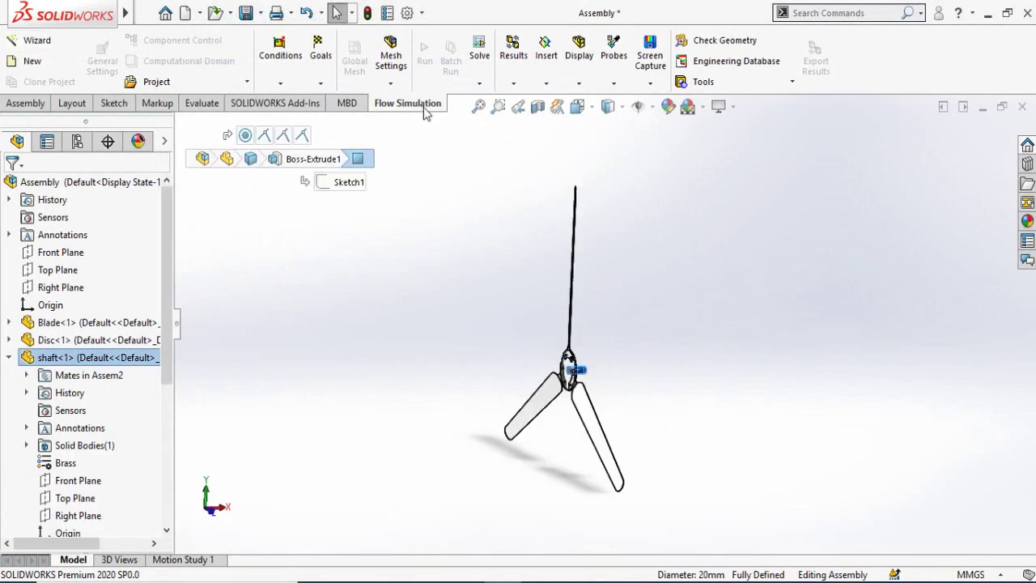
click(338, 174)
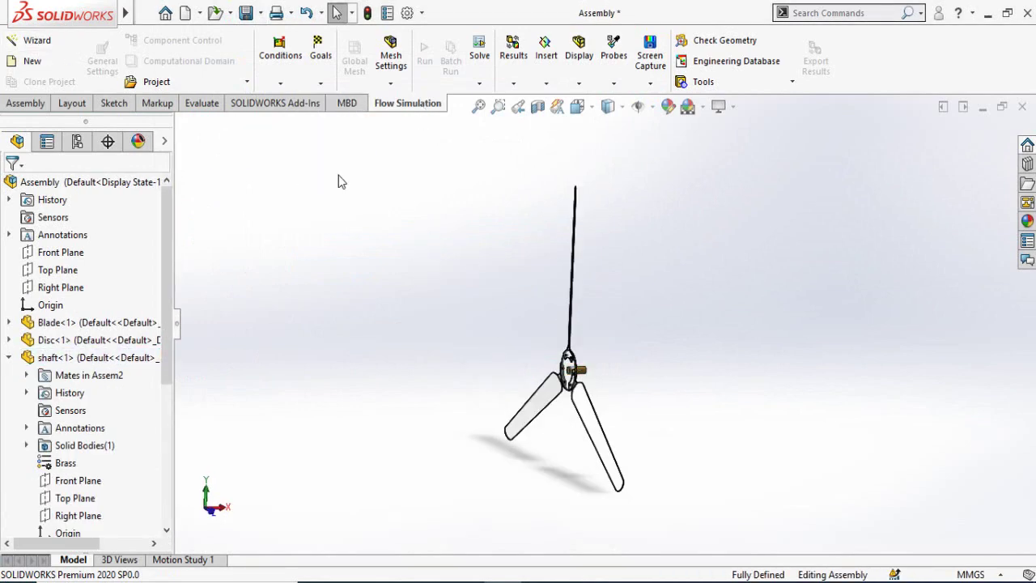
Step: Start a flow project with the Wizard, using the current configuration and the SI (m-kg-s) unit system
click(26, 41)
click(26, 44)
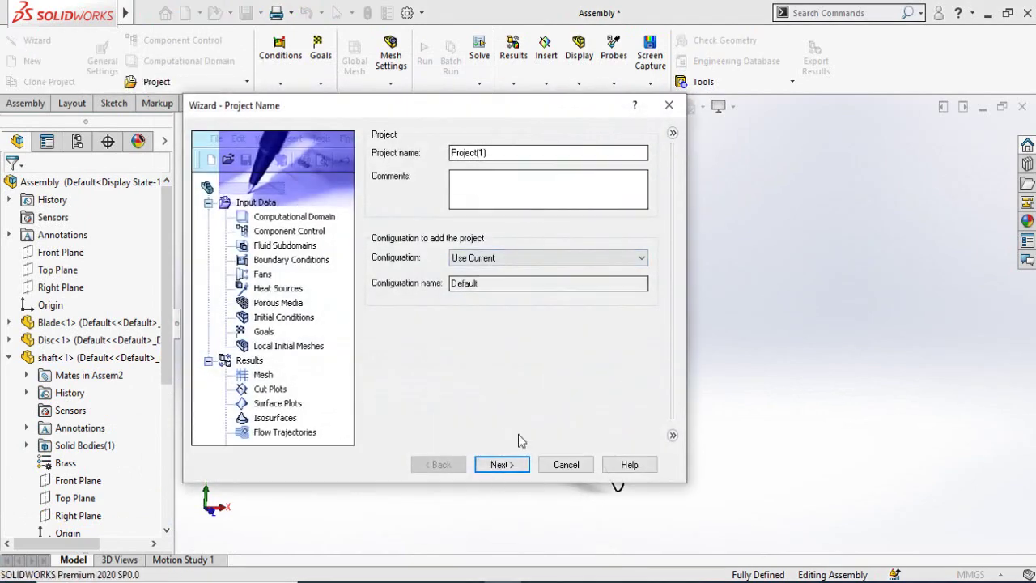
click(501, 464)
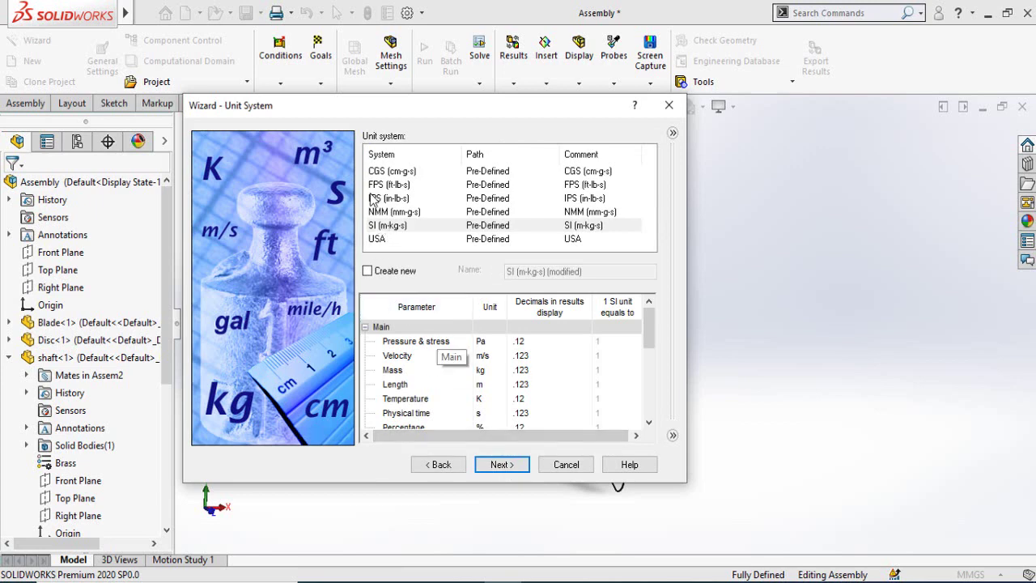
click(388, 227)
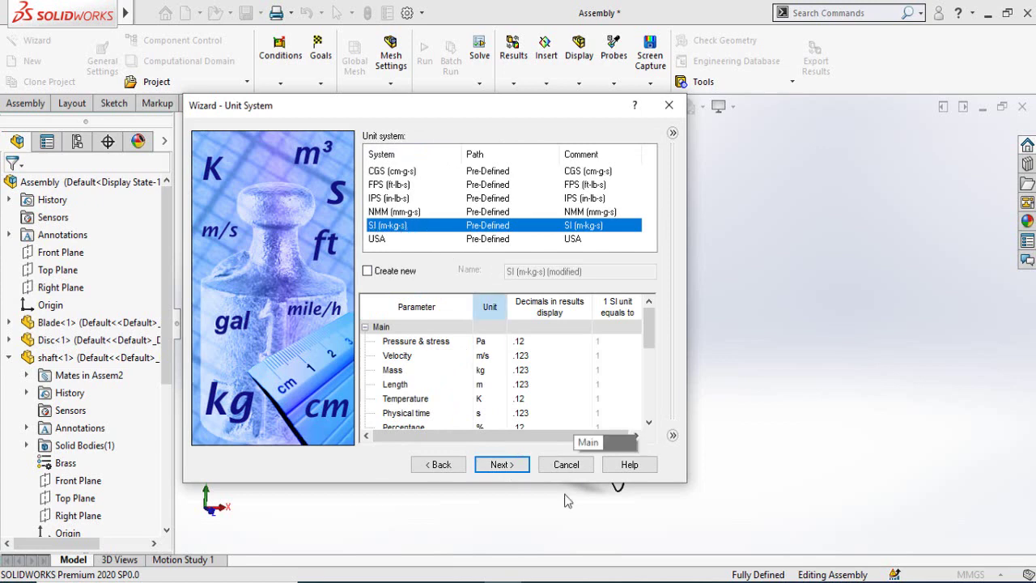
click(499, 464)
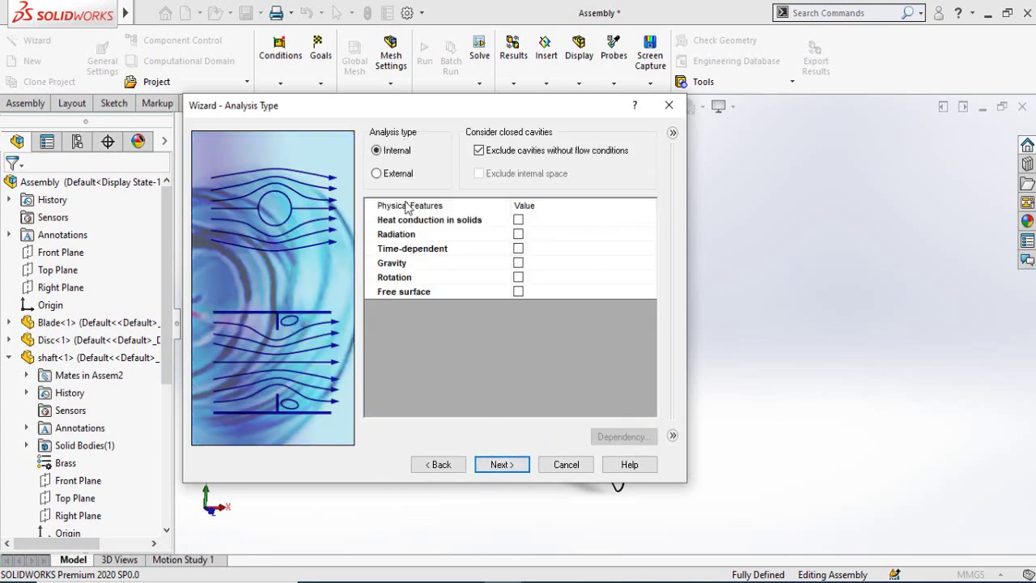
Step: Define an external, time-dependent analysis with a total analysis time of 5 s
drag(523, 114, 292, 53)
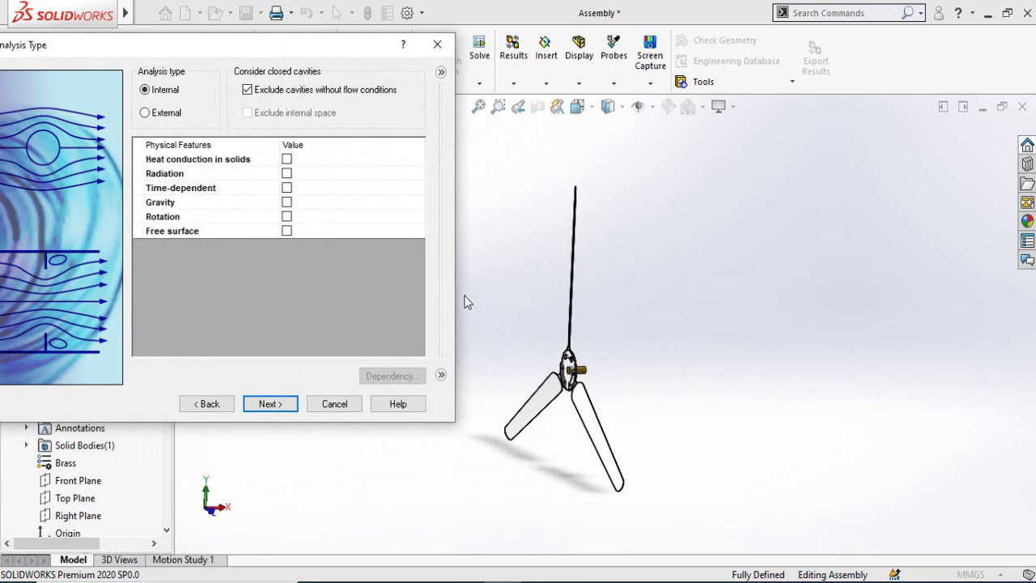
click(146, 115)
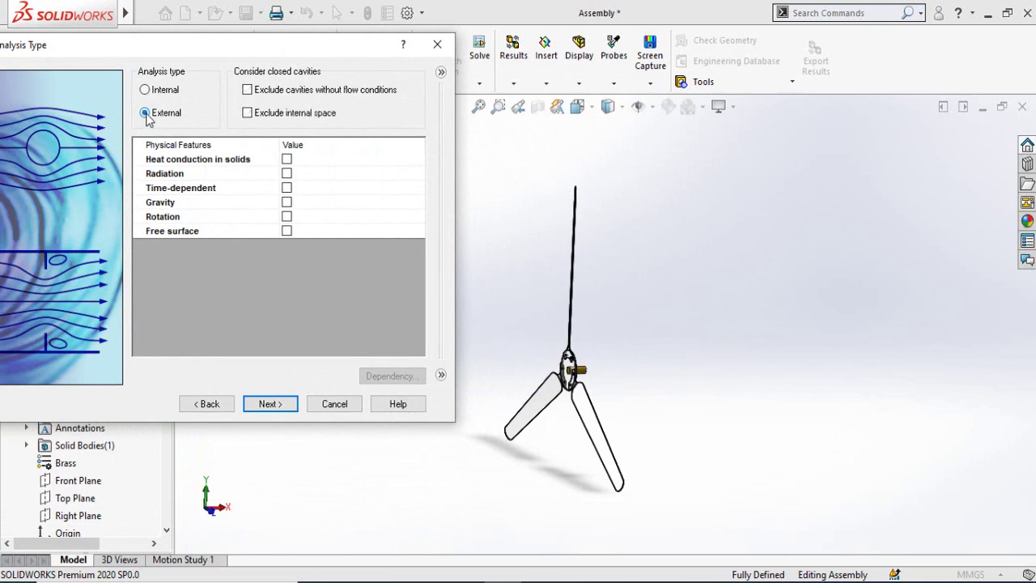
click(287, 188)
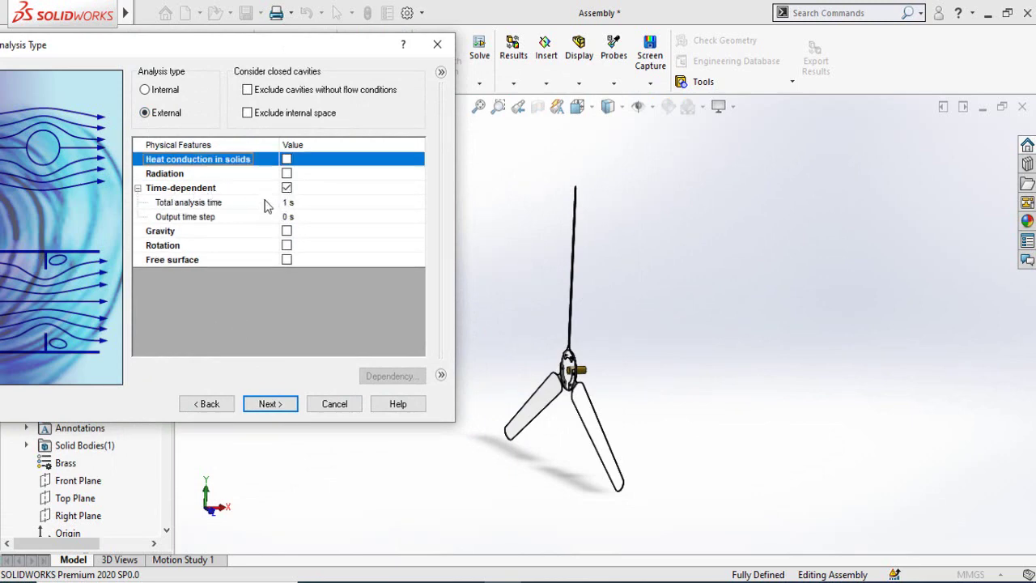
click(287, 202)
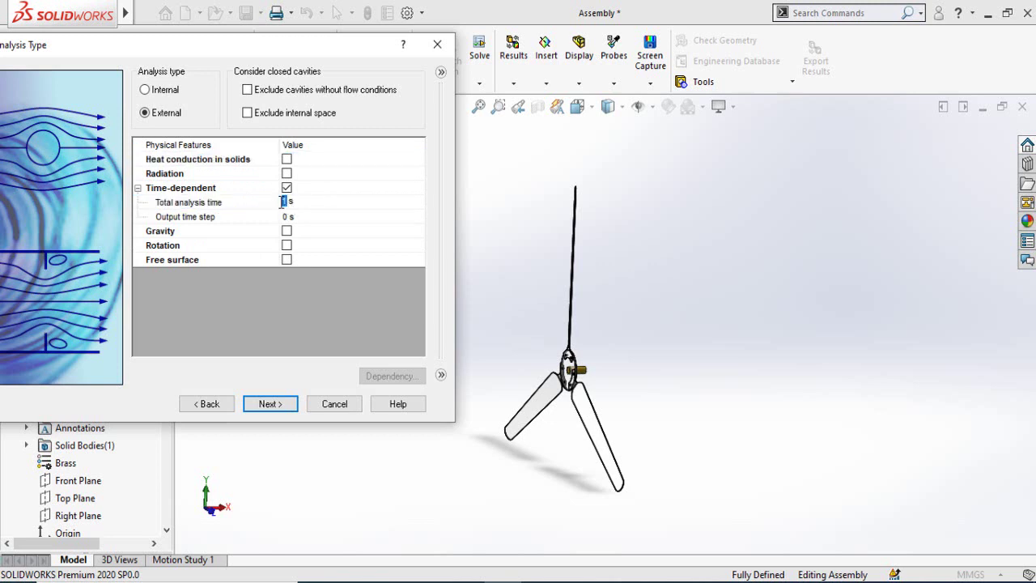
text(t5)
key(BackSpace)
key(BackSpace)
text(5)
click(305, 324)
click(272, 406)
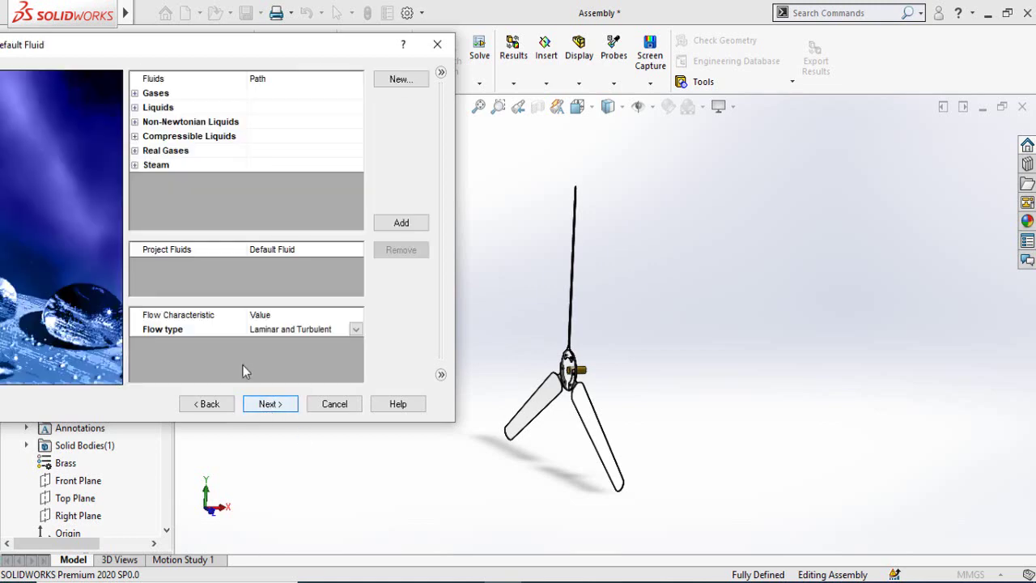
Step: Add the pre-defined gas Air as the project's default fluid and enable humidity
drag(96, 47, 160, 85)
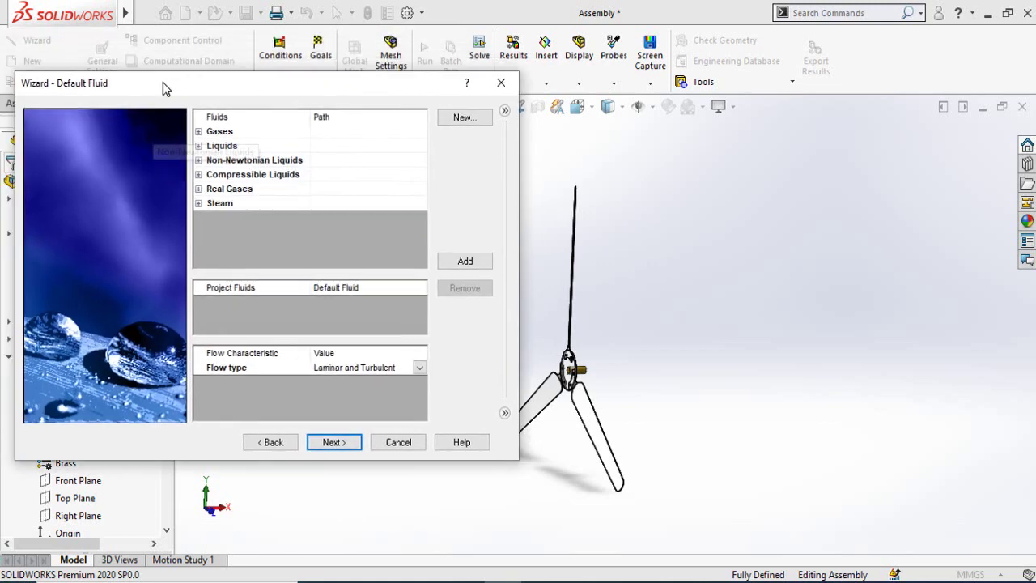
click(198, 132)
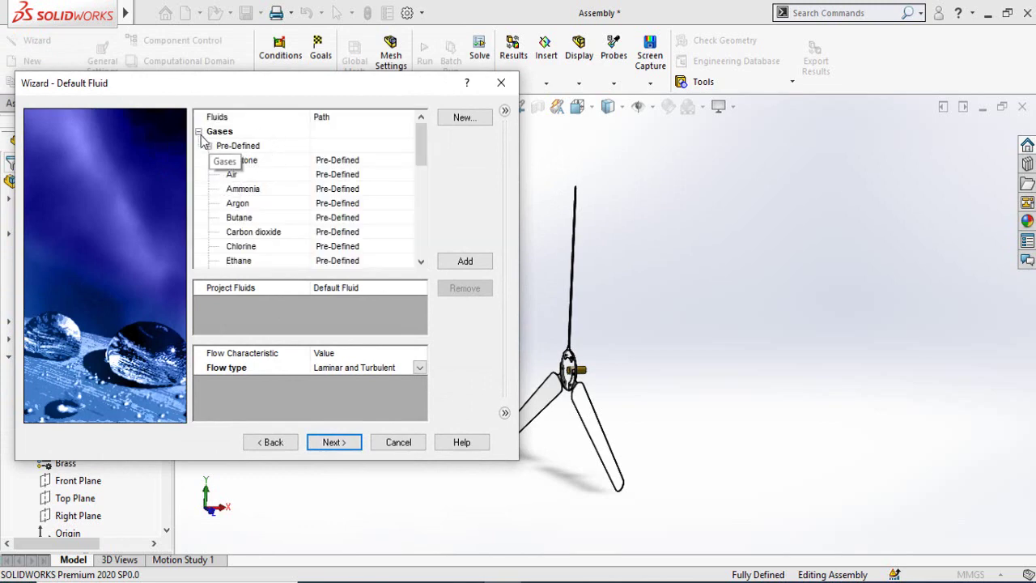
double_click(232, 175)
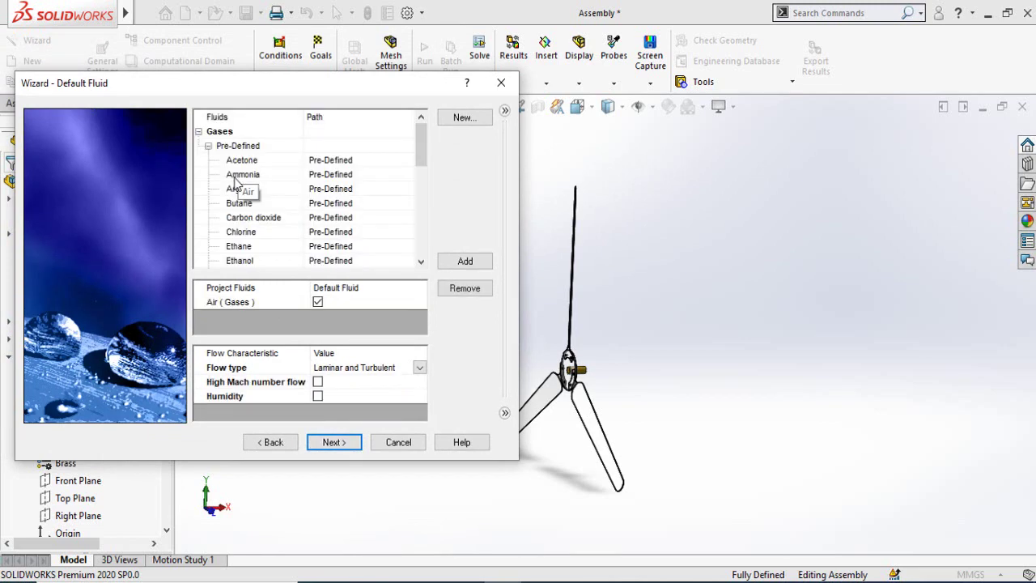
click(318, 397)
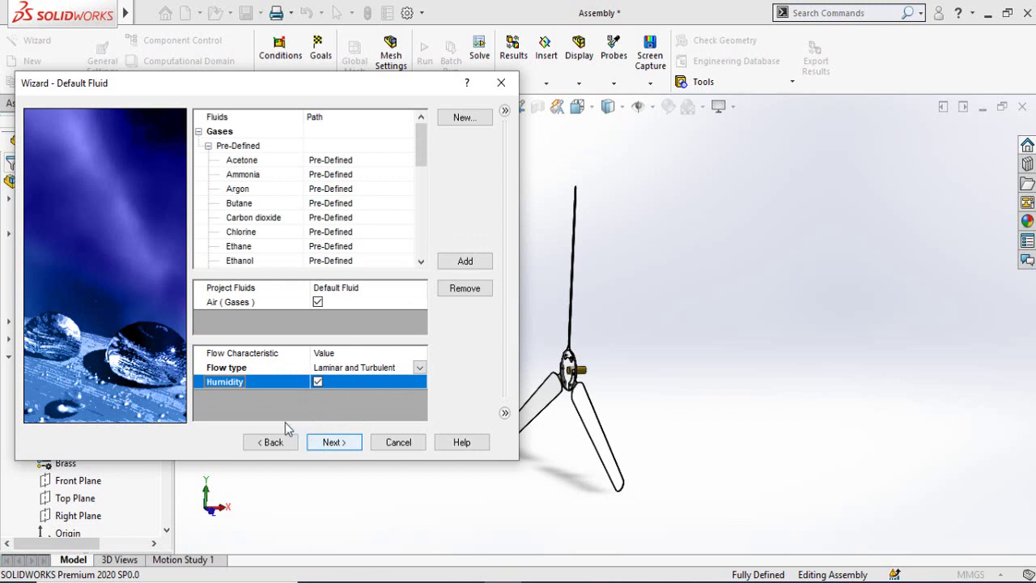
Step: Keep the default wall conditions and set the ambient velocity in the X direction to 10 m/s
click(332, 447)
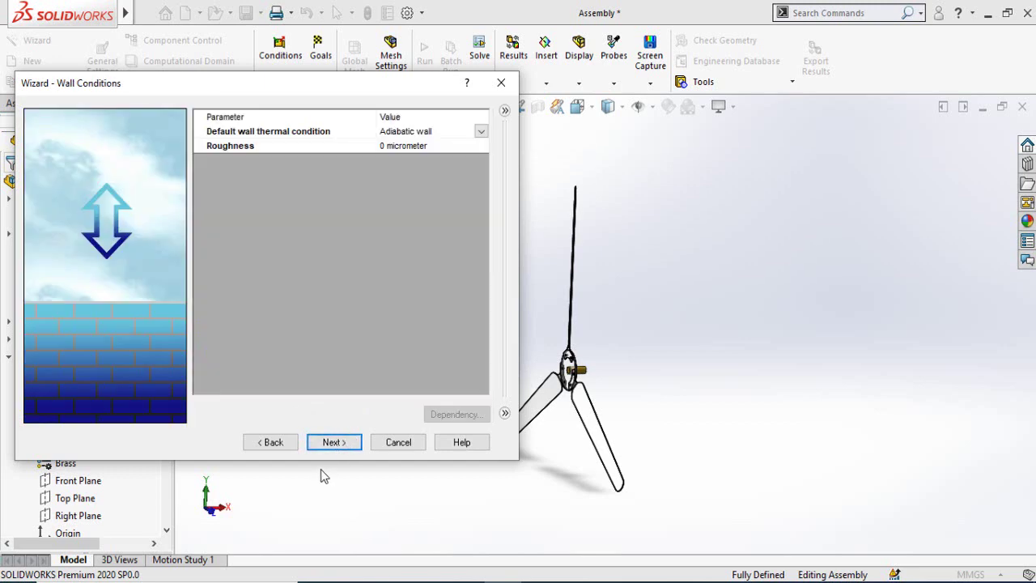
click(335, 443)
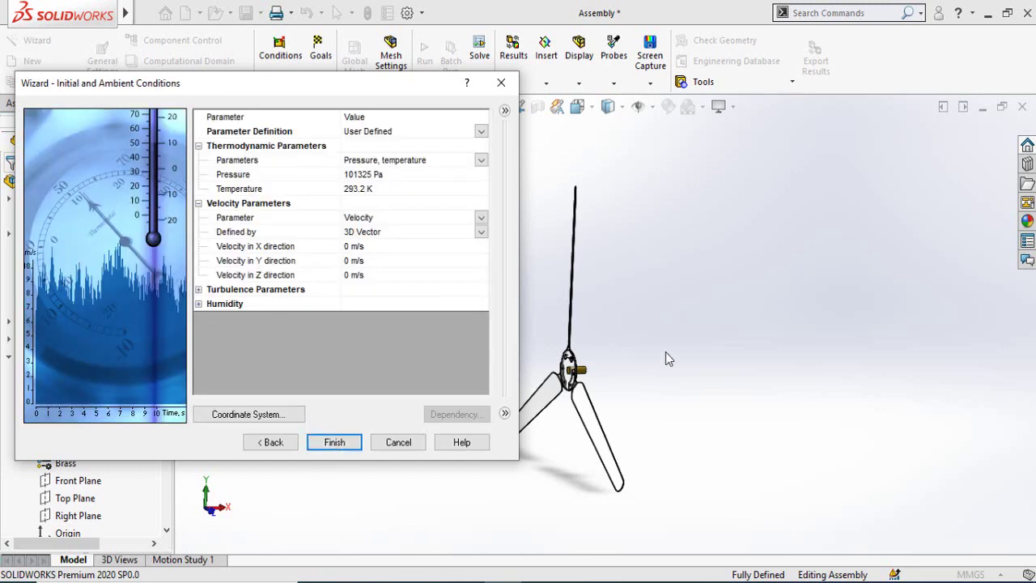
middle_drag(665, 352, 803, 298)
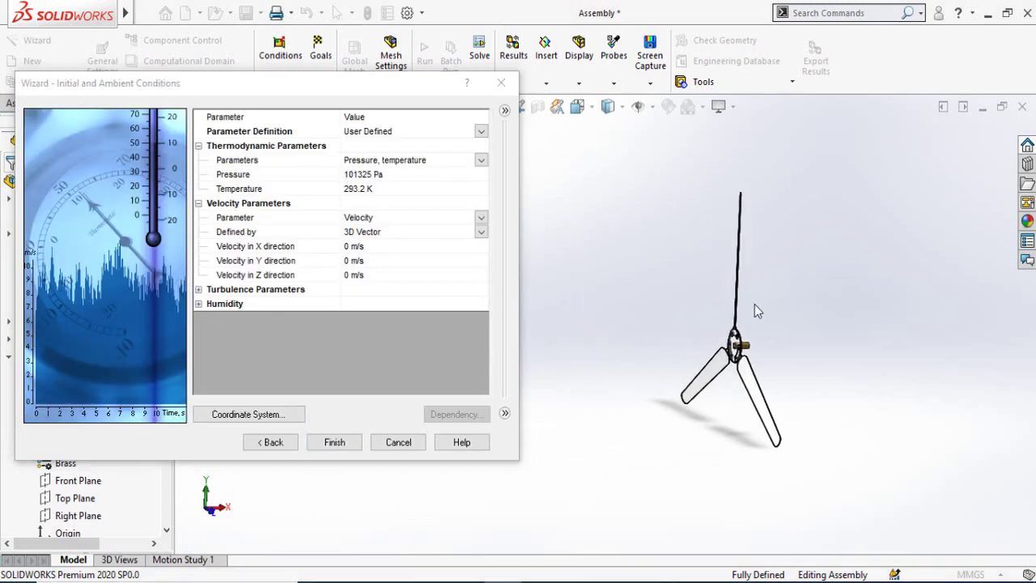
scroll(757, 345, down, 2)
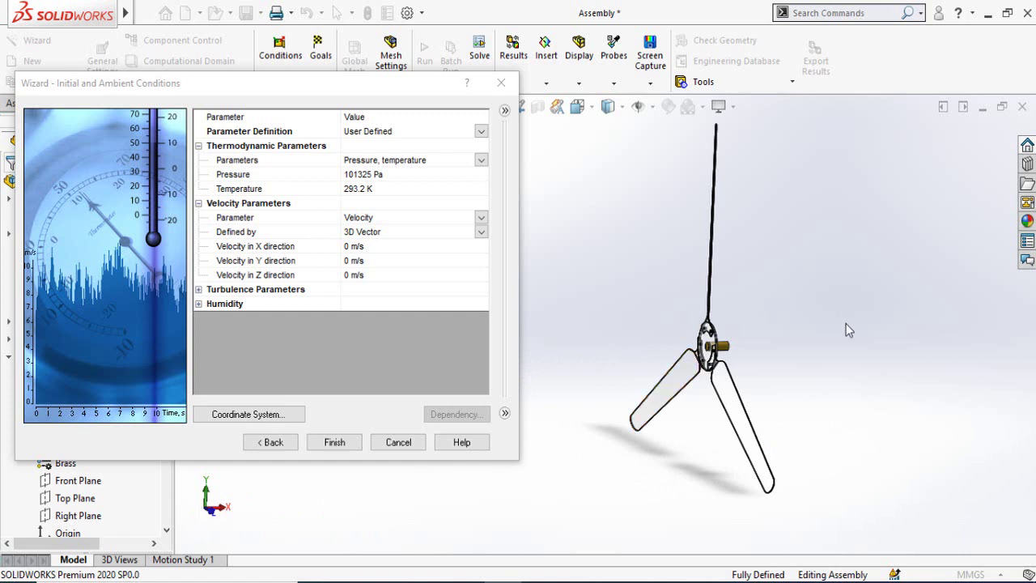
click(352, 247)
click(347, 246)
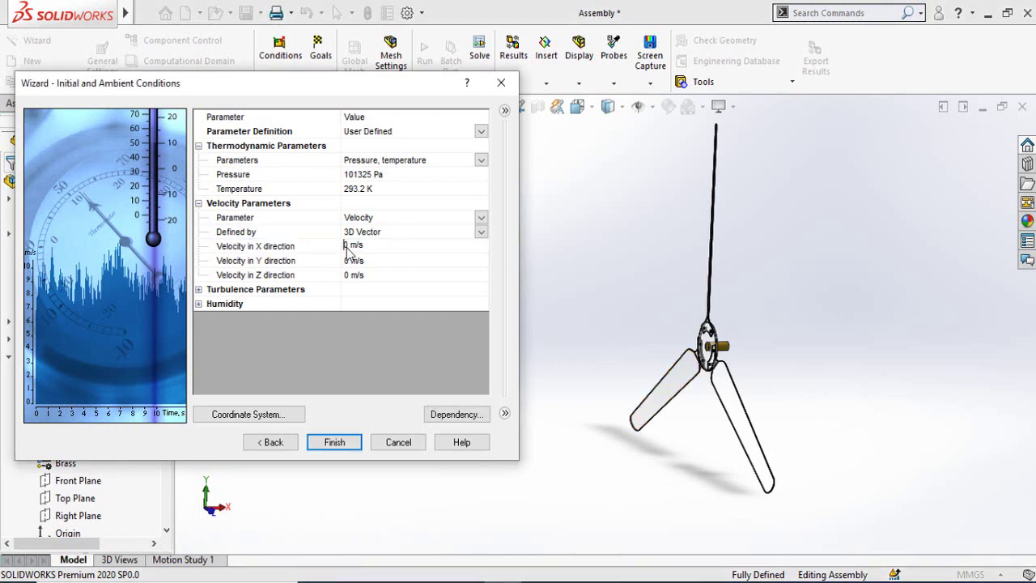
text(1)
click(369, 339)
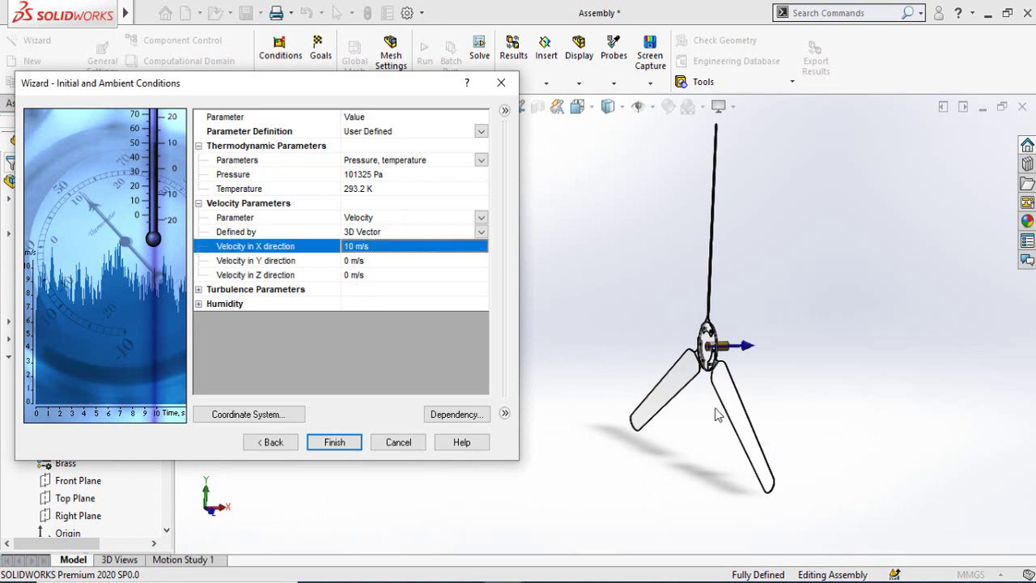
Step: Check the flow direction arrow against the turbine shaft and finish creating the flow project
scroll(765, 358, down, 1)
middle_drag(734, 356, 717, 350)
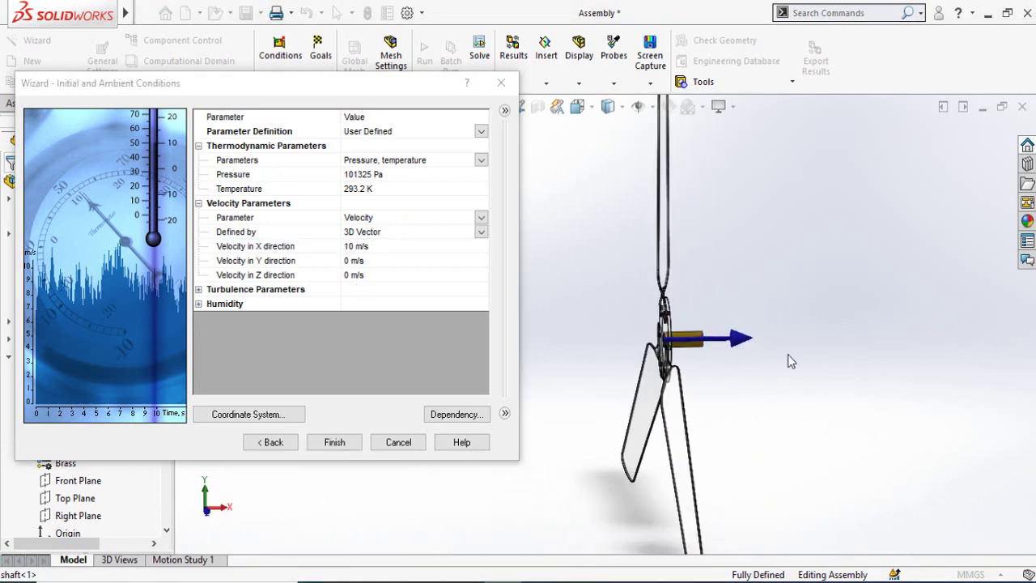
middle_drag(839, 378, 557, 353)
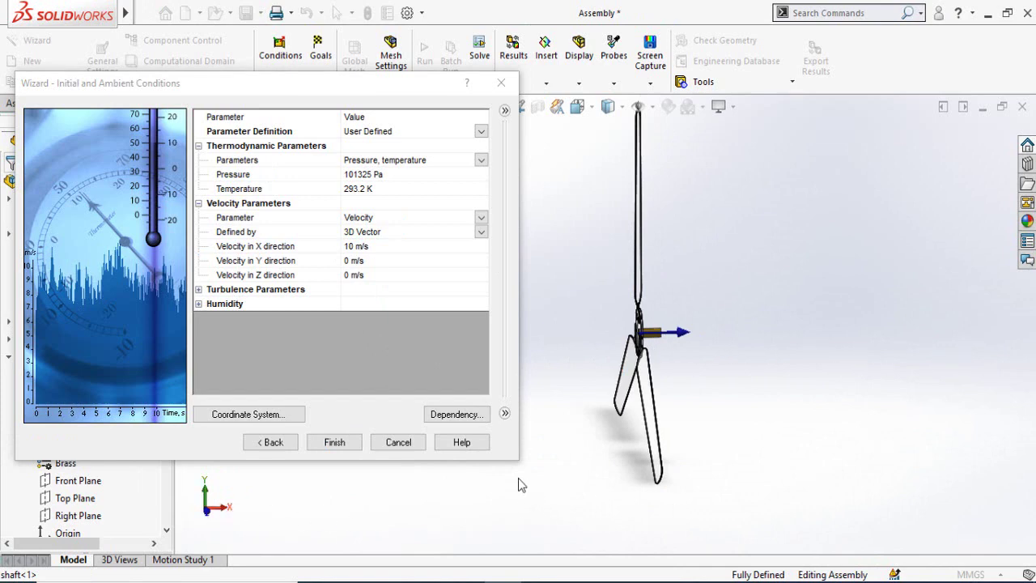
click(333, 443)
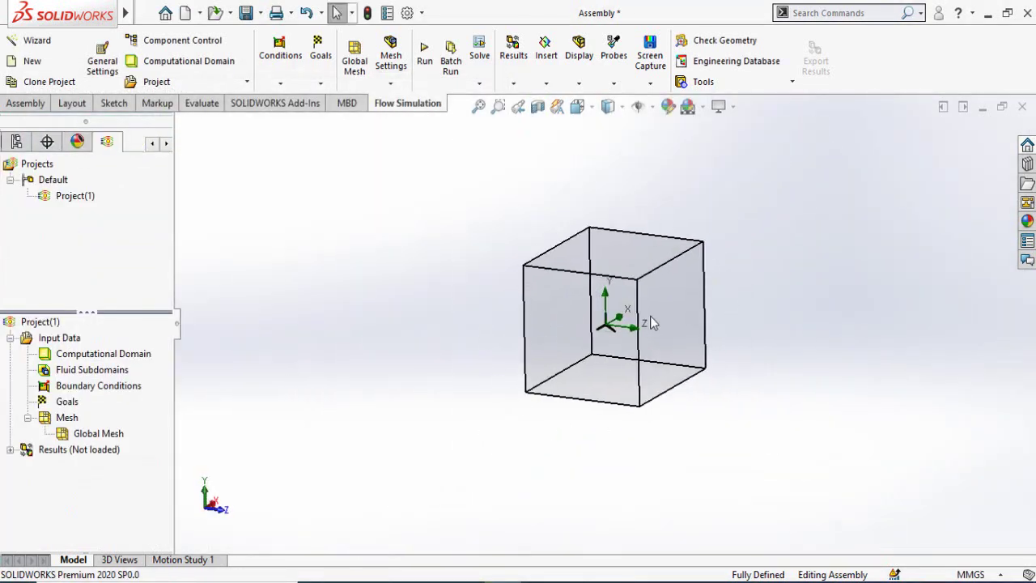
Step: Select the computational domain for resizing and show it in the Front view
scroll(650, 316, down, 3)
mouse_move(583, 307)
middle_down()
mouse_move(583, 288)
mouse_move(571, 289)
mouse_move(594, 291)
mouse_move(597, 273)
mouse_move(587, 289)
middle_up()
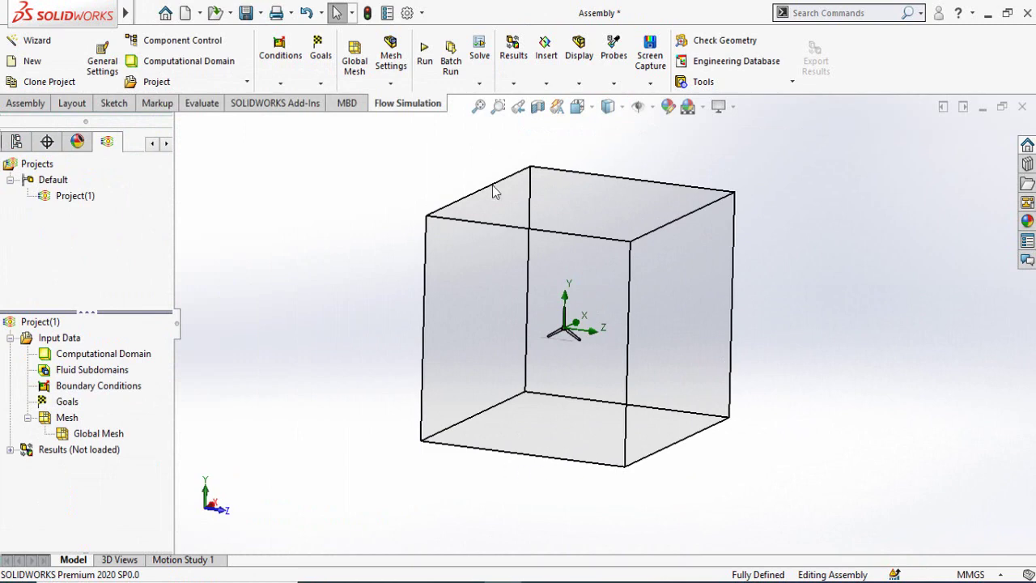
scroll(673, 237, down, 1)
middle_drag(612, 278, 625, 318)
key(z)
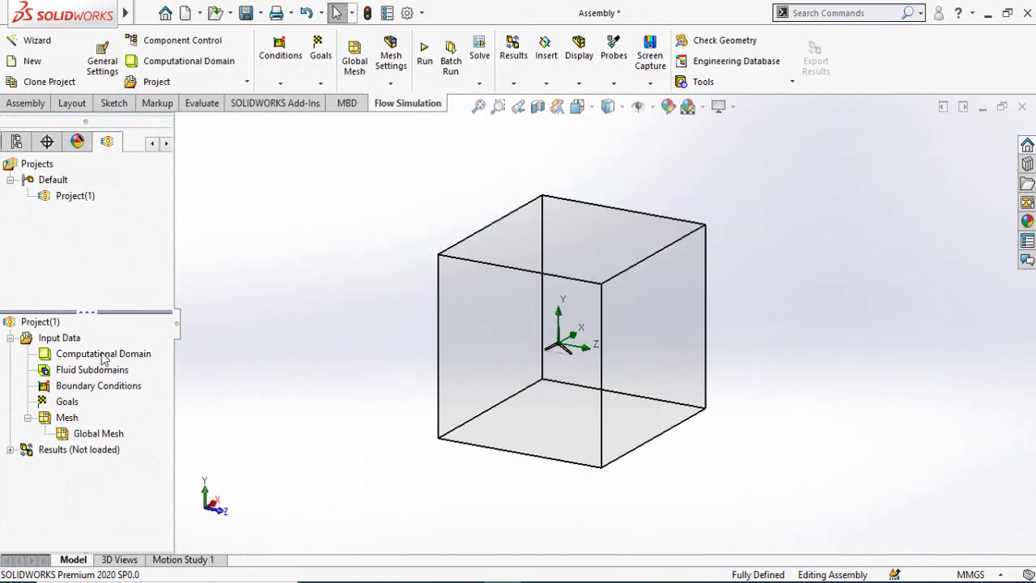
right_click(80, 357)
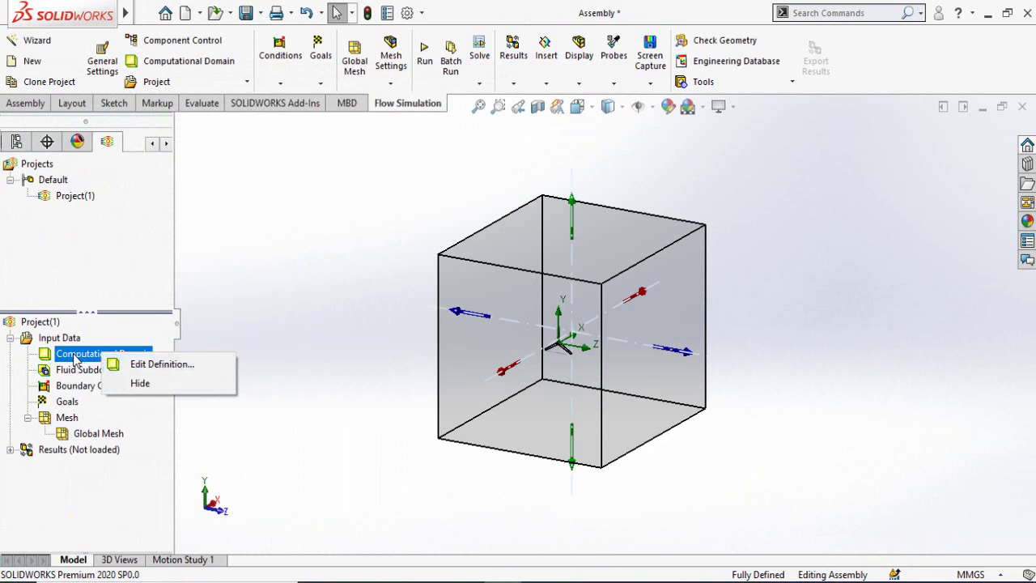
click(77, 359)
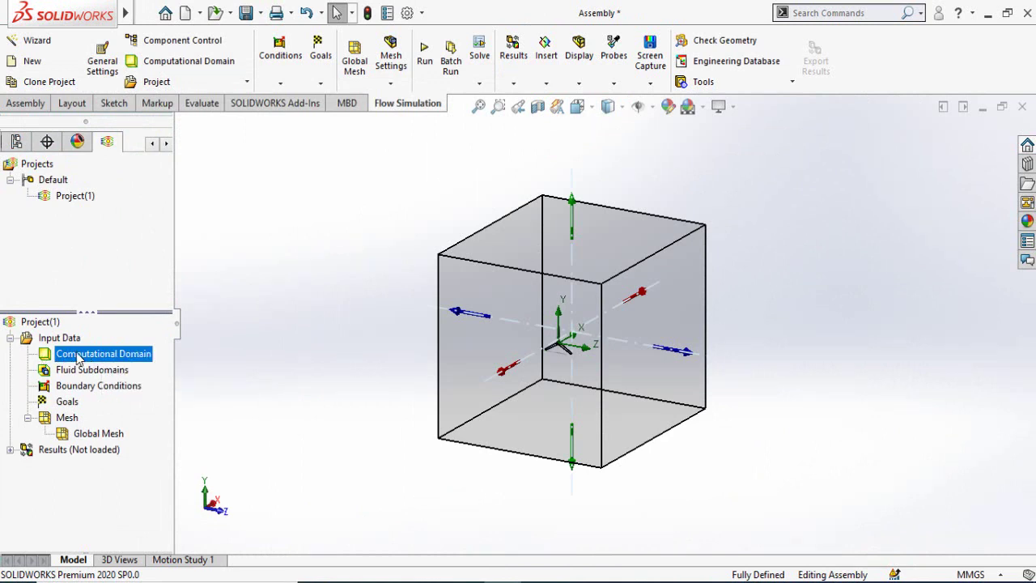
click(578, 106)
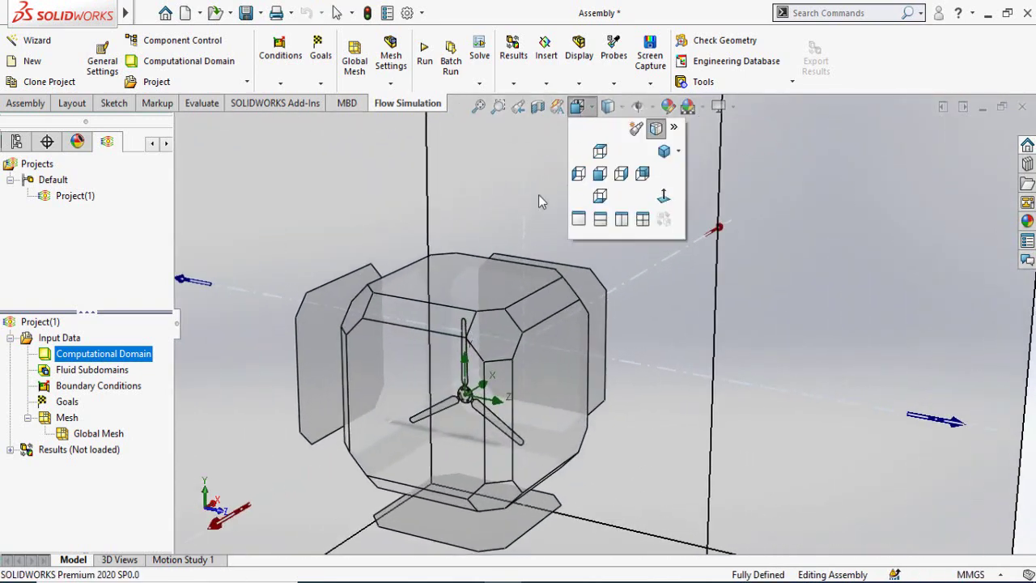
click(601, 174)
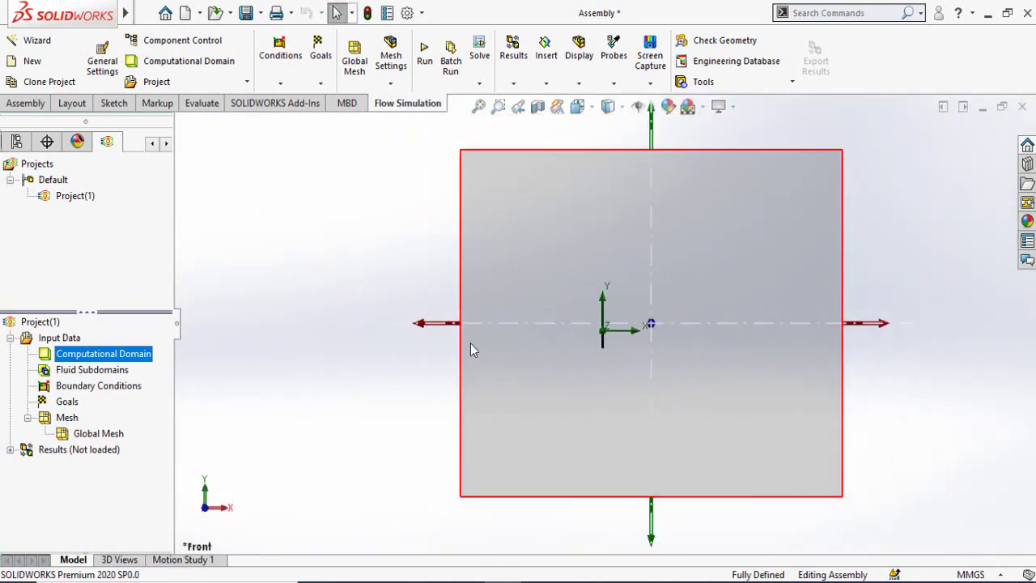
Step: Shrink the computational domain along X and Y to a narrow upright box around the turbine
drag(429, 326, 562, 328)
drag(883, 327, 660, 327)
drag(605, 535, 613, 390)
drag(607, 149, 610, 293)
scroll(606, 334, down, 10)
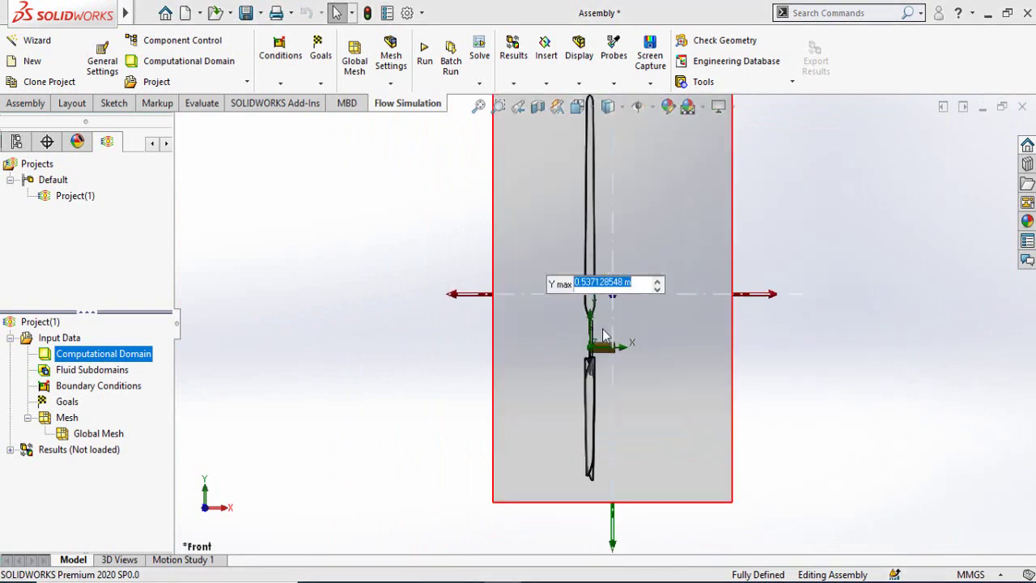
scroll(606, 336, up, 3)
drag(611, 149, 609, 127)
drag(608, 460, 608, 474)
drag(702, 296, 667, 301)
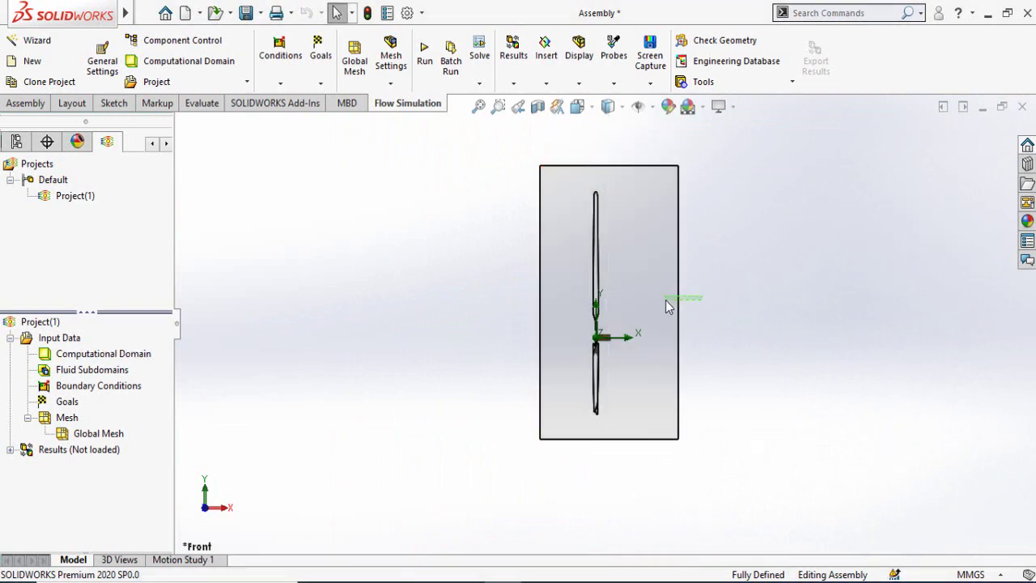
Step: Refine the computational domain's X and Y limits, with Y min about -0.492 m and X max about 0.148 m
click(53, 350)
scroll(487, 320, down, 3)
scroll(489, 306, up, 1)
scroll(620, 517, up, 2)
drag(613, 479, 613, 517)
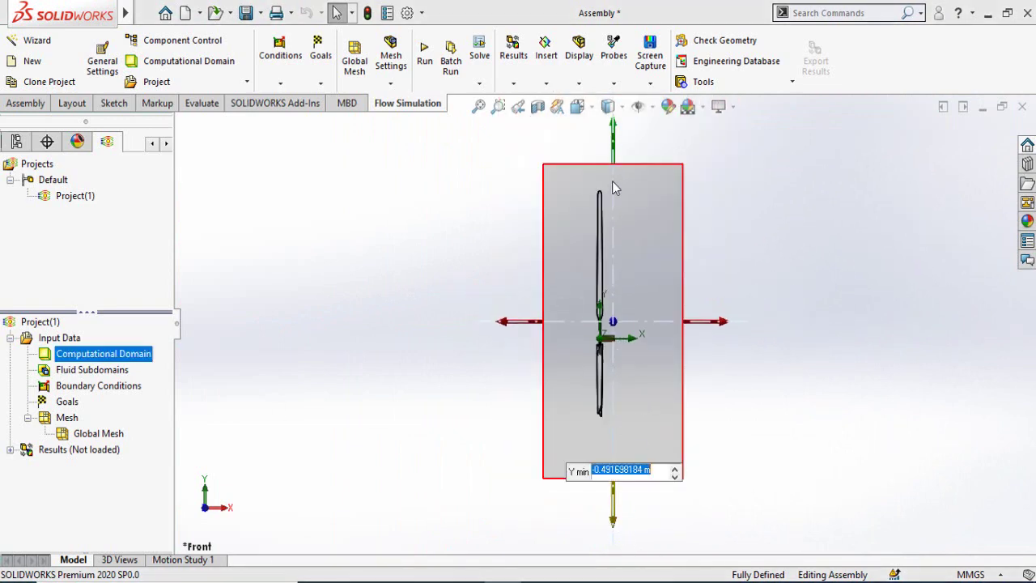
drag(614, 136, 615, 151)
scroll(578, 248, down, 1)
drag(511, 345, 543, 346)
drag(732, 346, 680, 348)
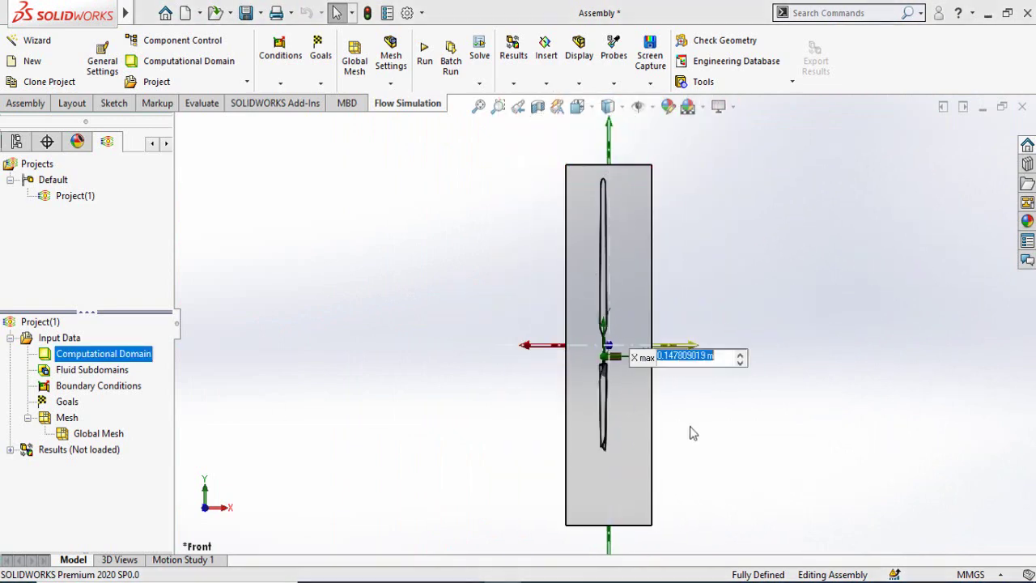
click(692, 432)
Step: In the Left view, shrink the computational domain along Z around the blades, with Z min about -0.588 m
key(space)
click(331, 448)
scroll(540, 361, up, 7)
click(95, 354)
drag(220, 335, 497, 349)
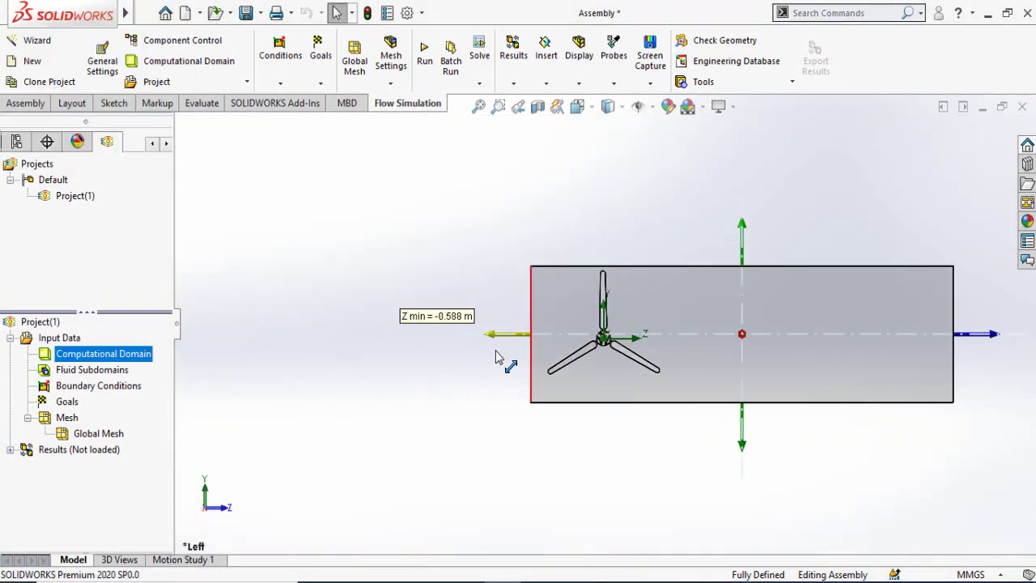
scroll(606, 332, up, 3)
drag(833, 333, 671, 335)
click(664, 423)
Step: Insert a global goal for Torque (X) in the Global Coordinate System
scroll(636, 324, down, 6)
middle_drag(627, 291, 492, 349)
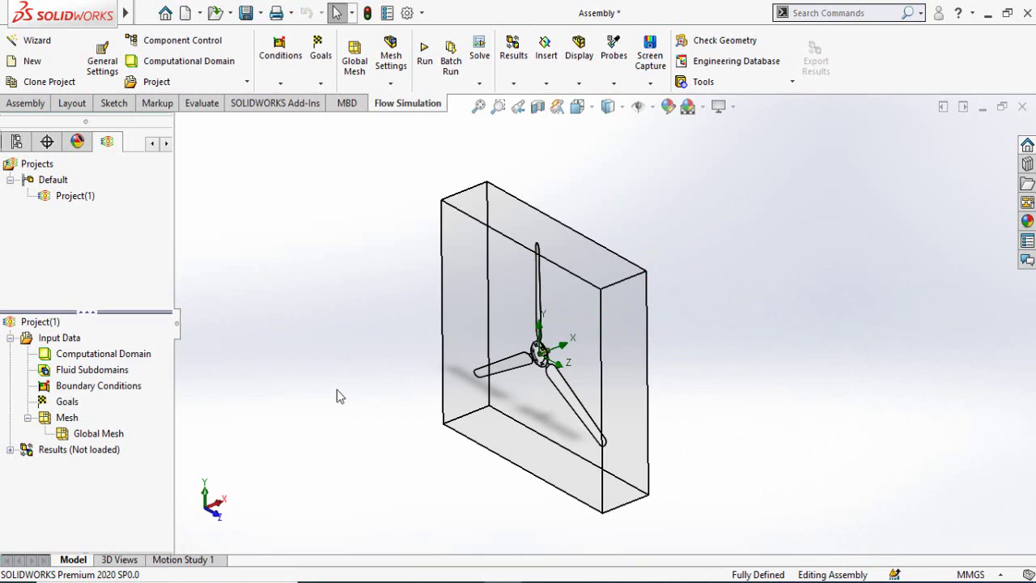
middle_drag(402, 404, 394, 358)
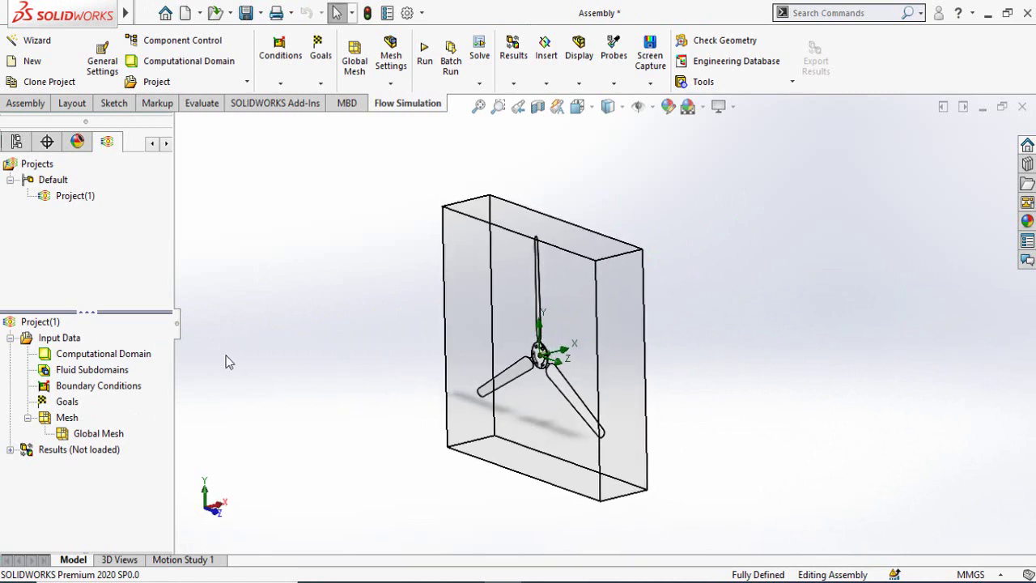
right_click(65, 402)
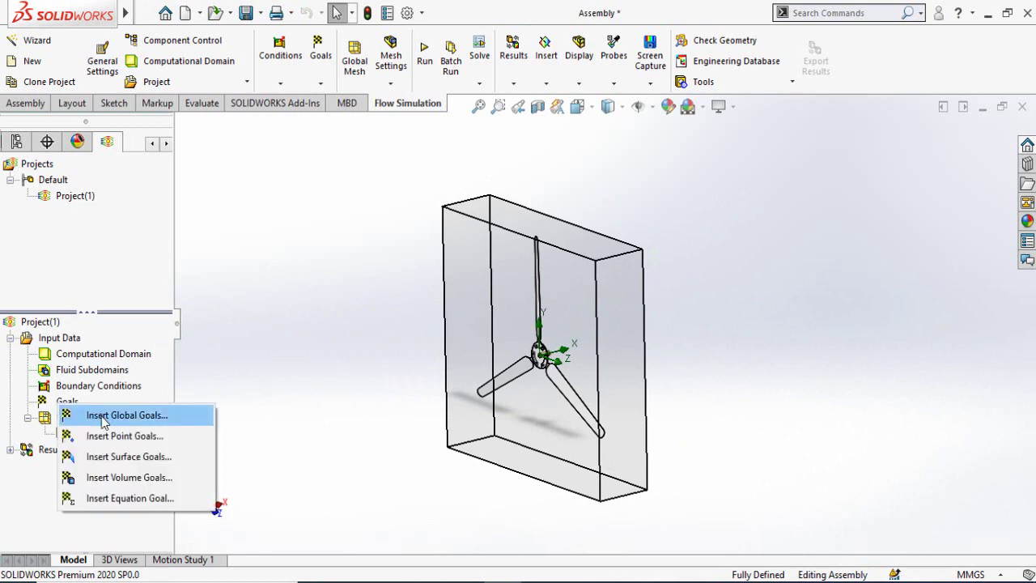
click(102, 416)
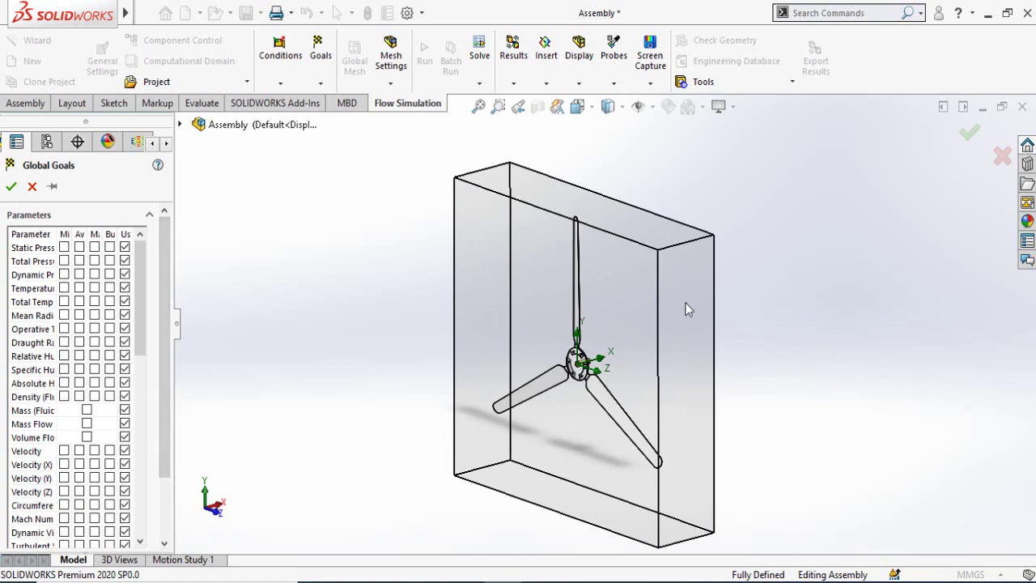
scroll(585, 368, down, 5)
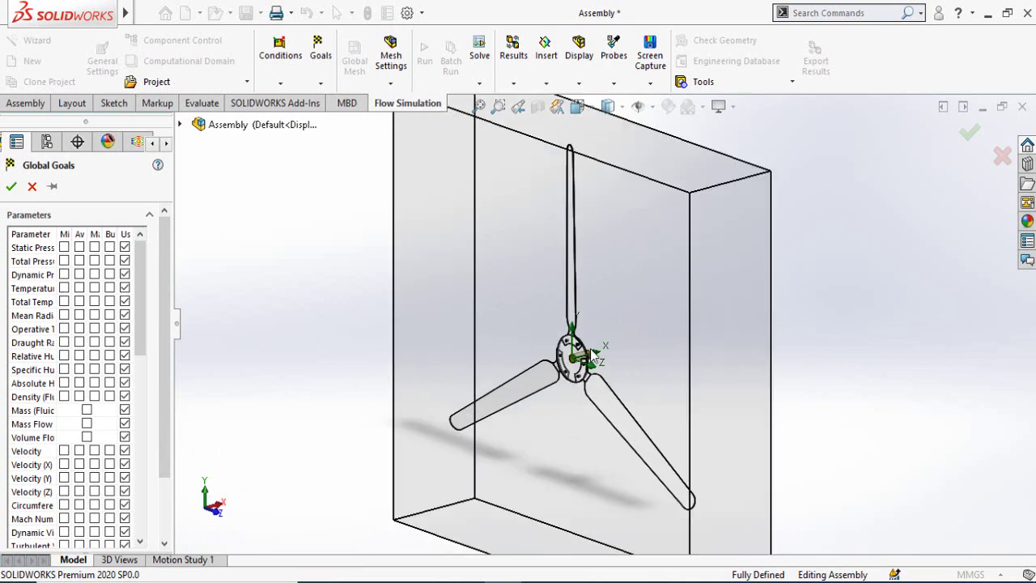
middle_drag(581, 360, 604, 356)
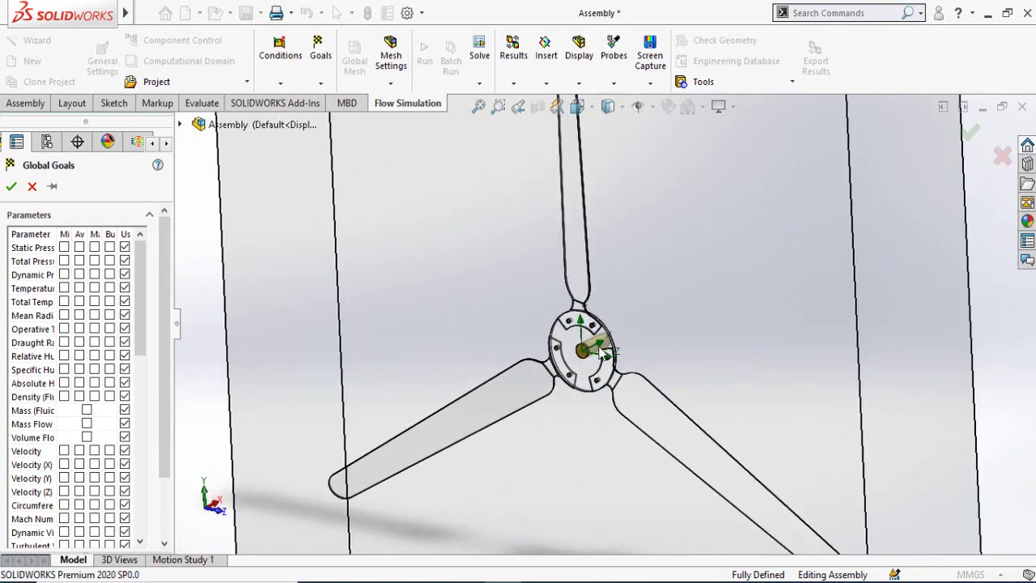
middle_drag(603, 353, 493, 423)
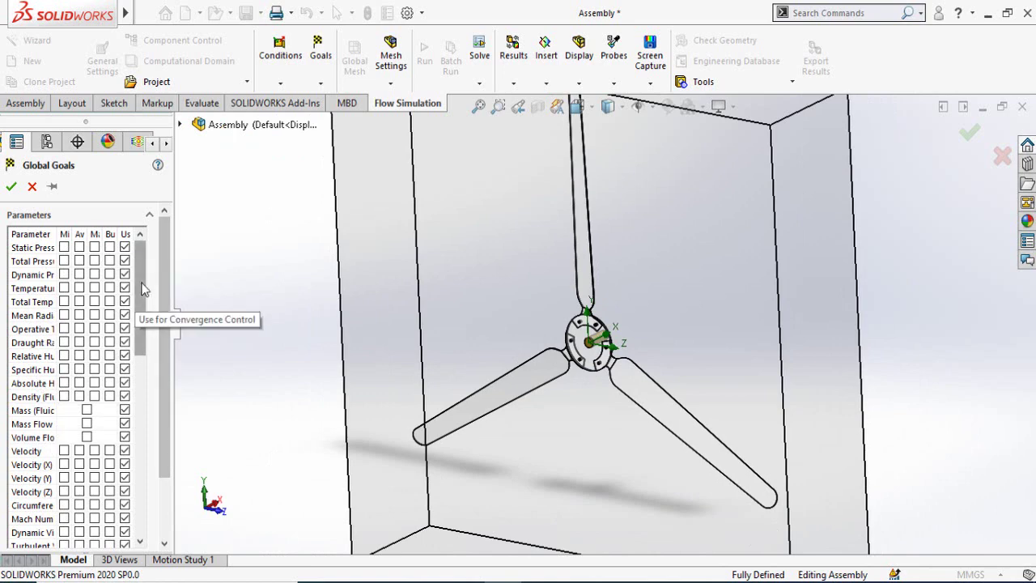
drag(142, 289, 128, 509)
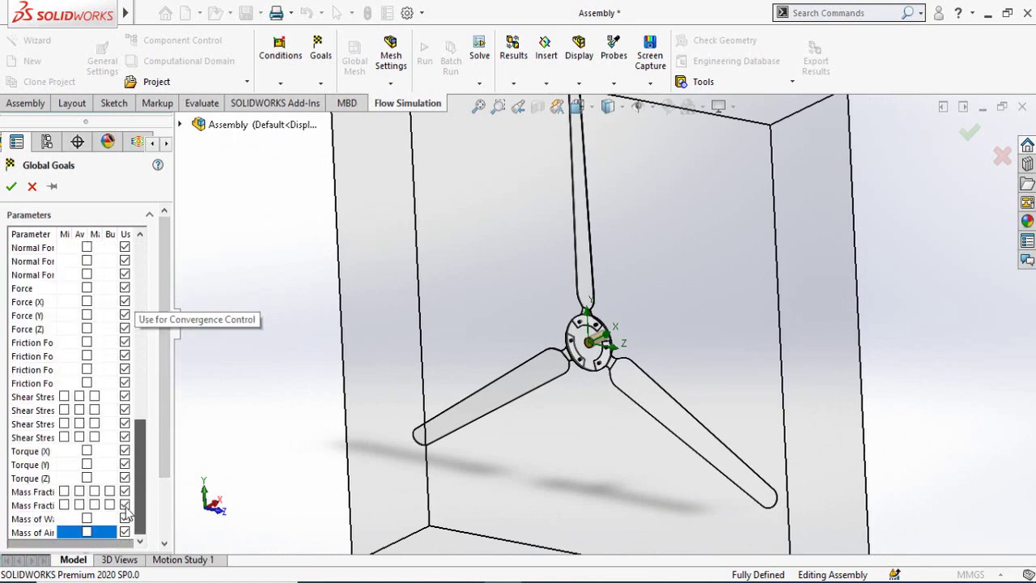
scroll(139, 405, down, 3)
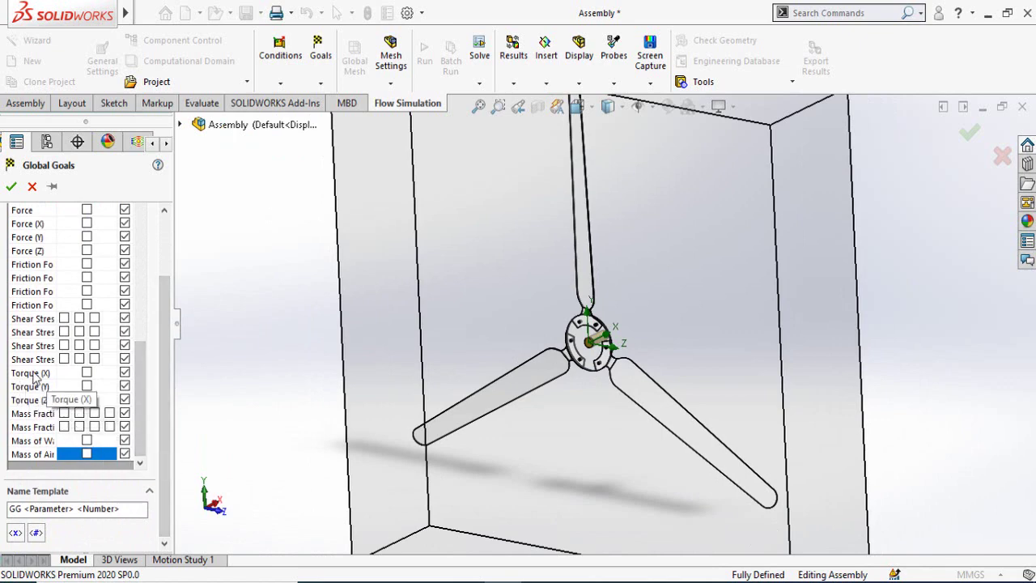
click(87, 373)
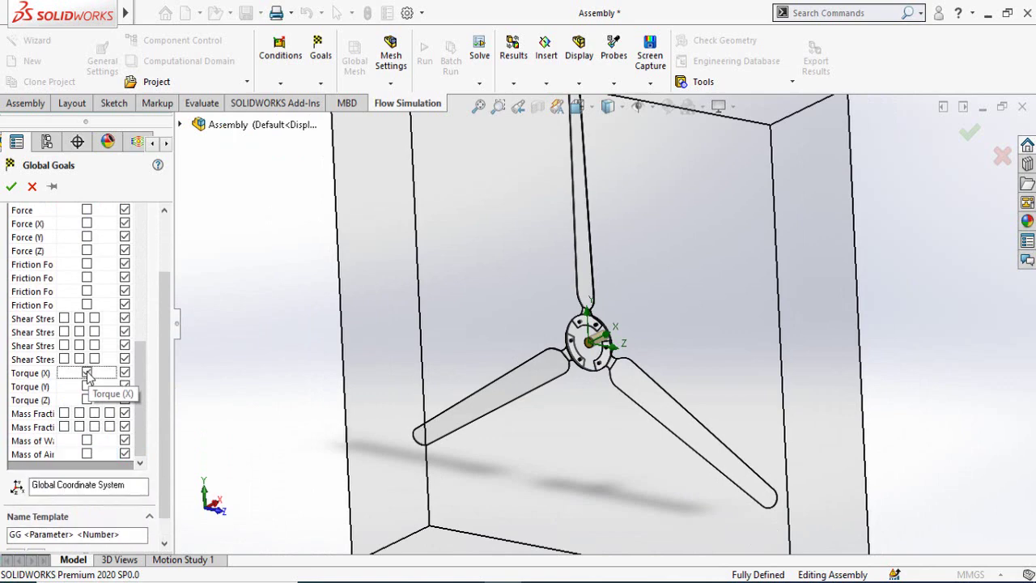
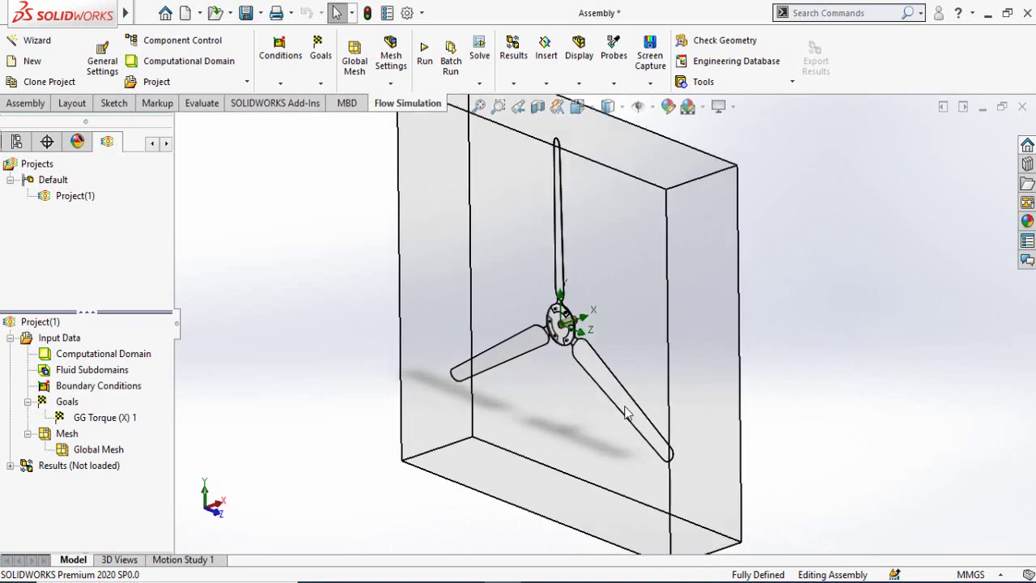
Step: Examine the turbine blades and their position inside the computational domain
scroll(537, 393, down, 2)
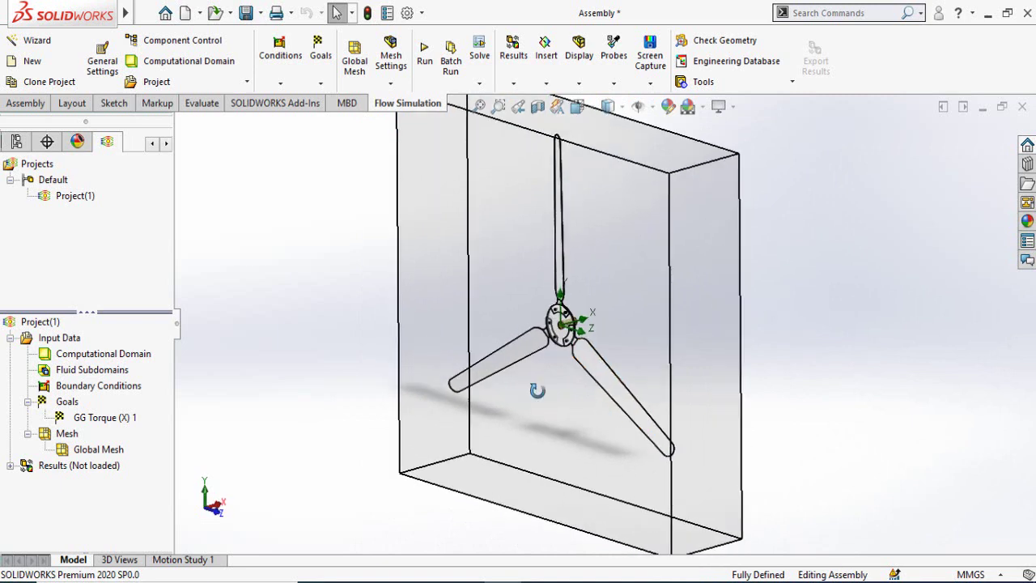
scroll(537, 393, up, 2)
click(620, 395)
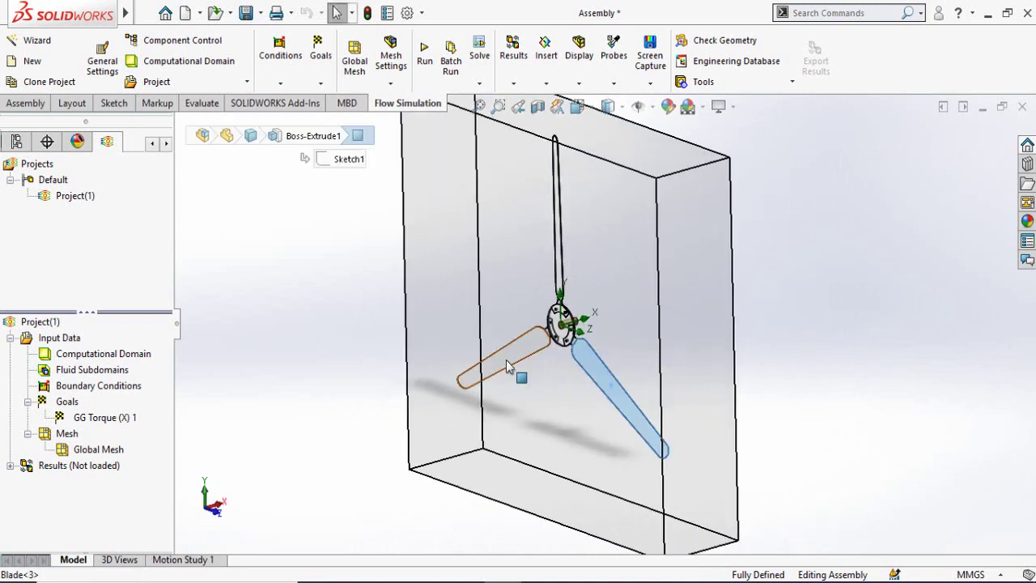
click(502, 380)
click(261, 381)
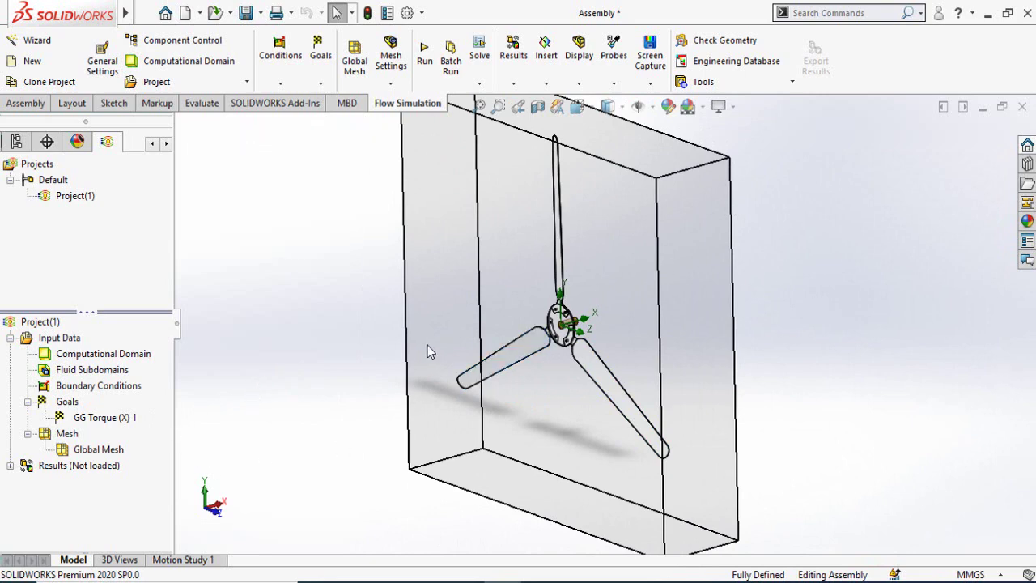
scroll(428, 344, up, 3)
mouse_move(641, 307)
middle_down()
mouse_move(627, 264)
mouse_move(642, 321)
middle_up()
scroll(645, 312, down, 2)
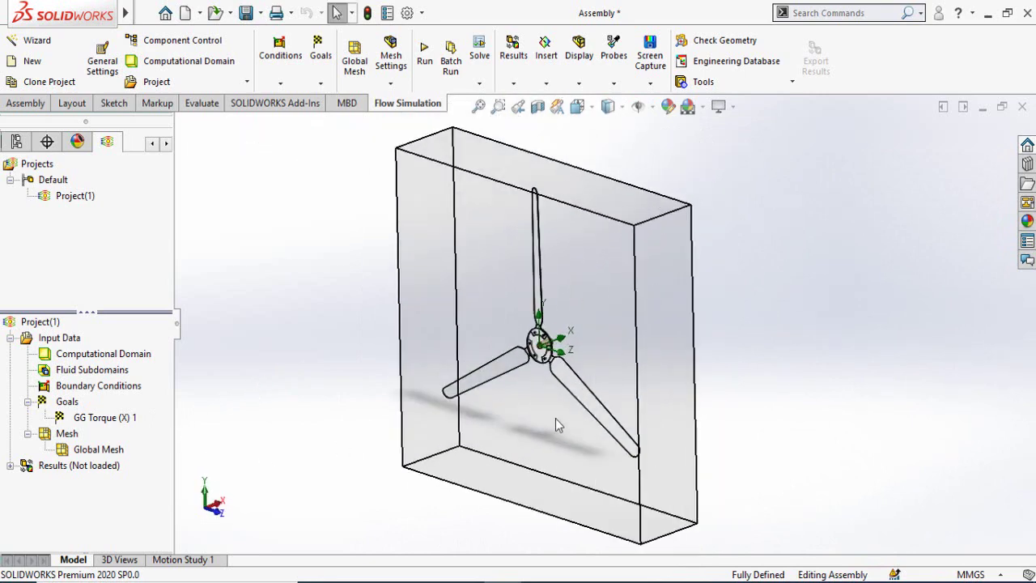
Step: Inspect the broad faces of all three turbine blades, highlighting each one in turn
scroll(605, 342, down, 3)
click(565, 411)
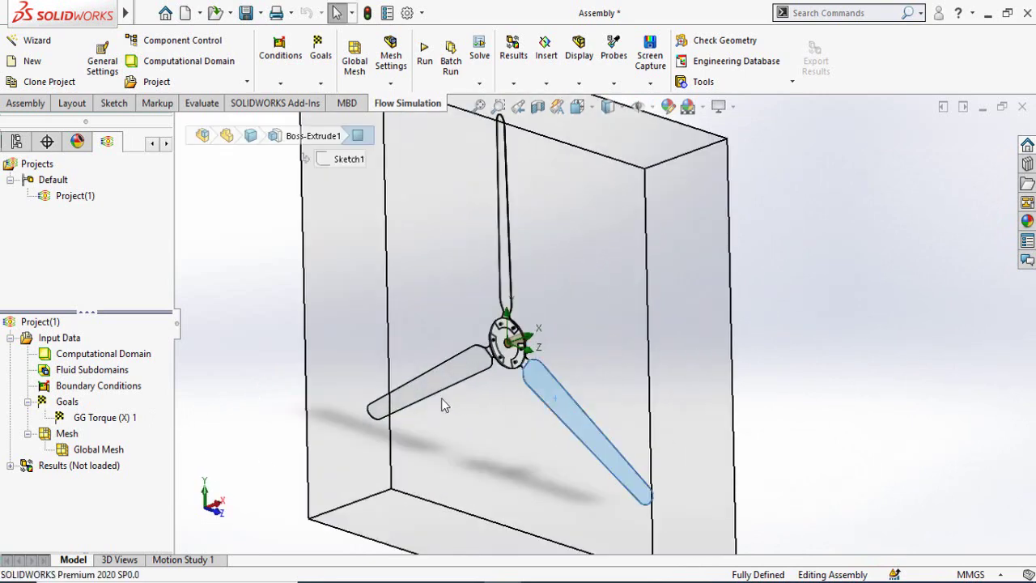
click(432, 384)
scroll(443, 341, up, 2)
scroll(499, 358, down, 4)
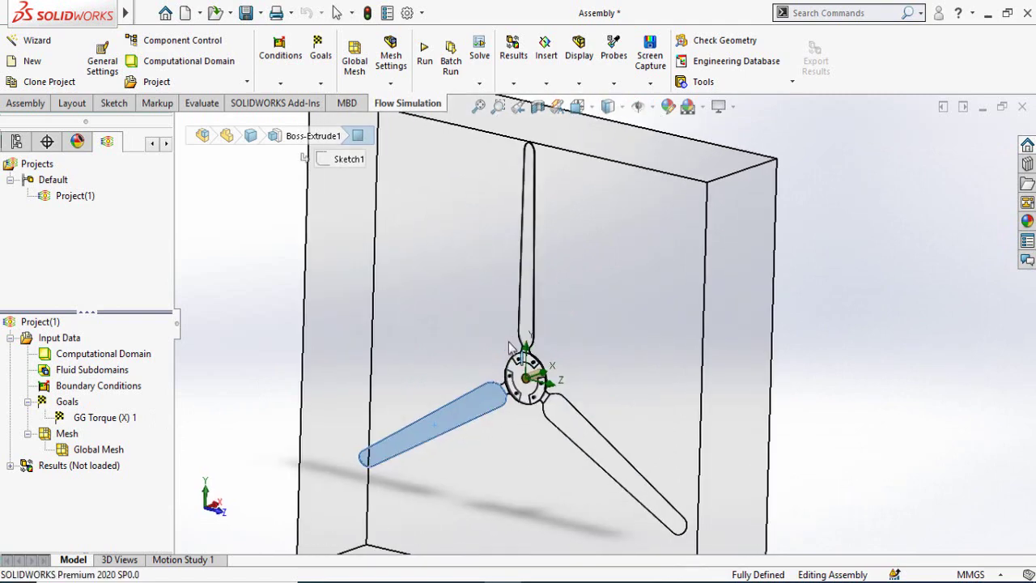
click(526, 303)
scroll(424, 391, up, 4)
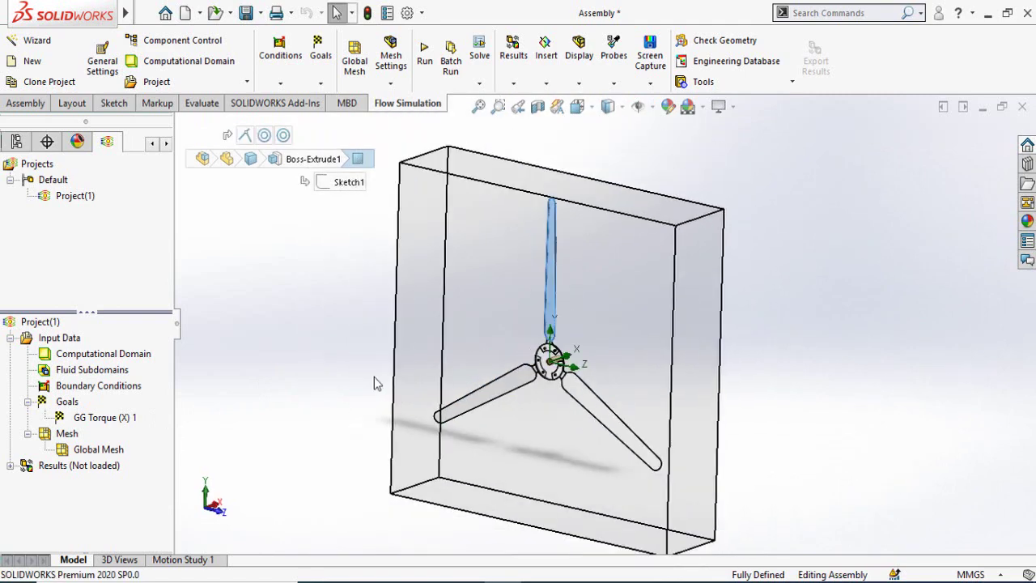
click(416, 393)
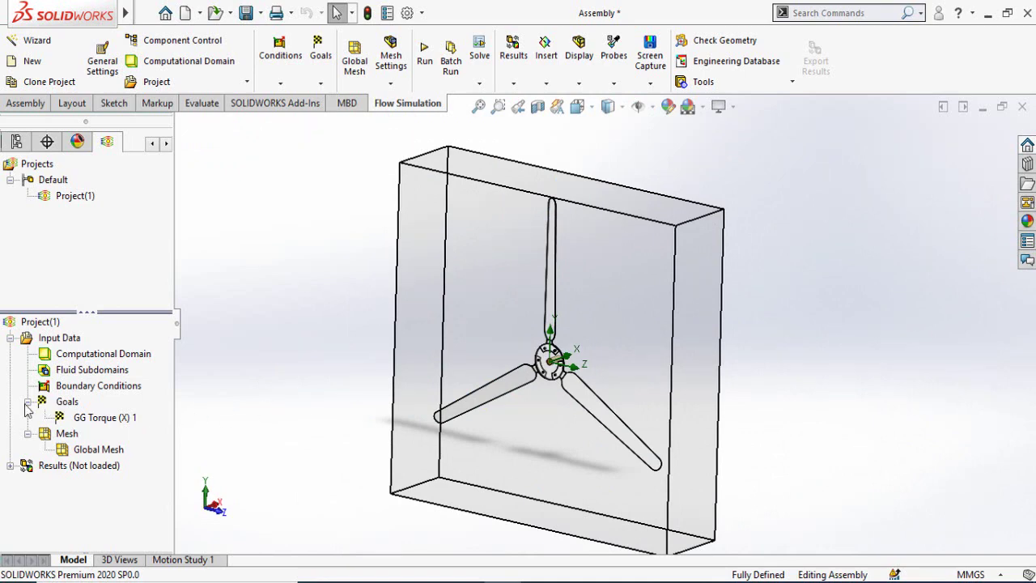
Step: Start a surface goal and select one broad face on each of the three blades
right_click(71, 407)
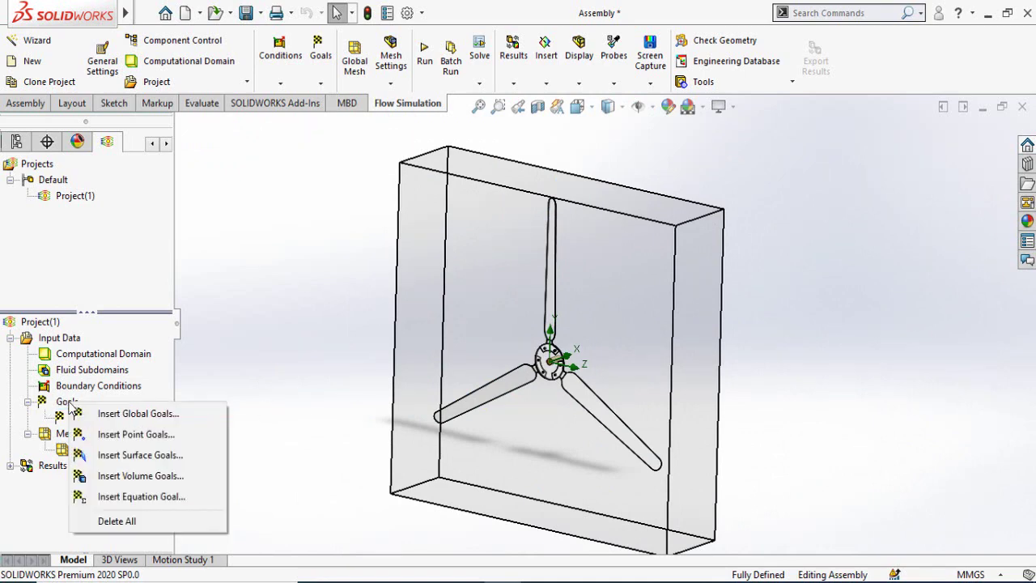
click(146, 458)
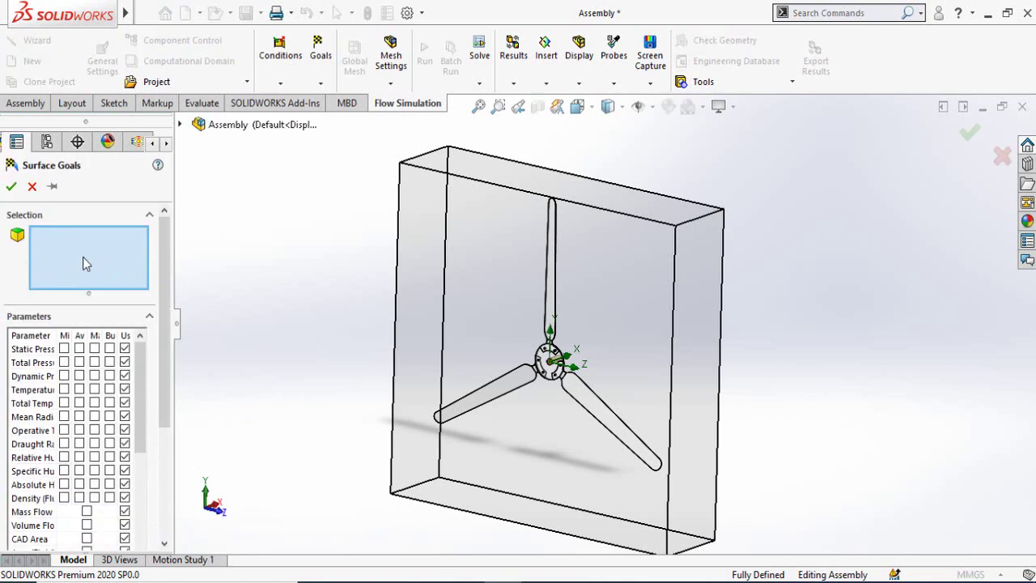
click(504, 392)
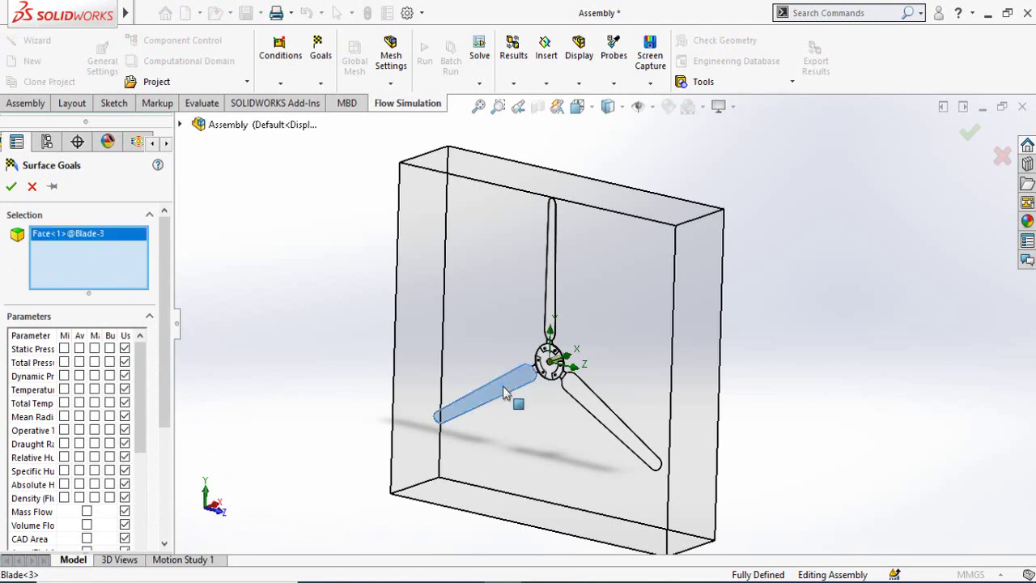
click(603, 413)
middle_drag(549, 349, 570, 331)
click(570, 331)
scroll(605, 458, up, 3)
middle_drag(620, 377, 592, 347)
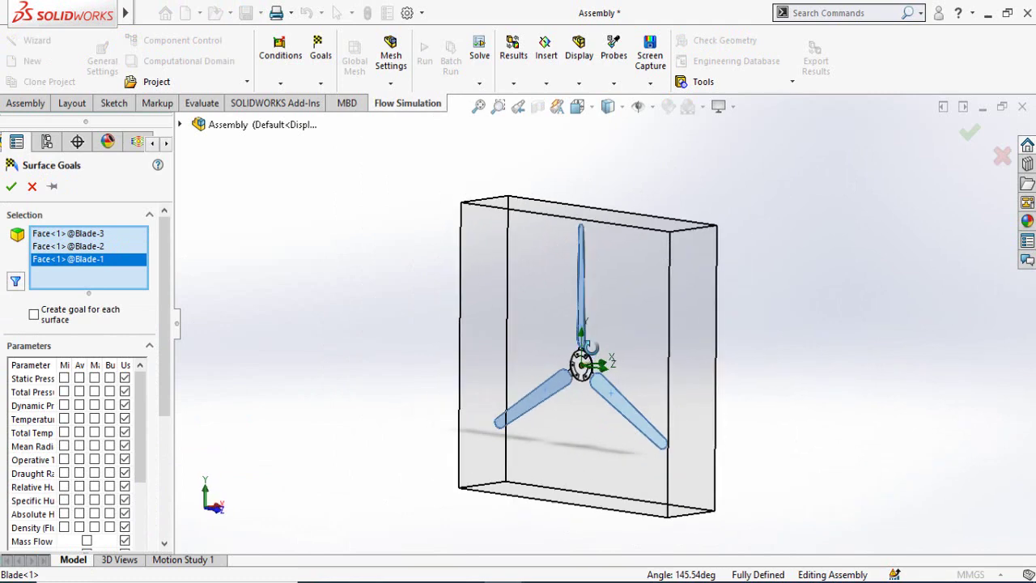
Step: Examine the selected blade faces from several angles and look through the available surface goal parameters
scroll(631, 364, down, 2)
scroll(166, 365, down, 1)
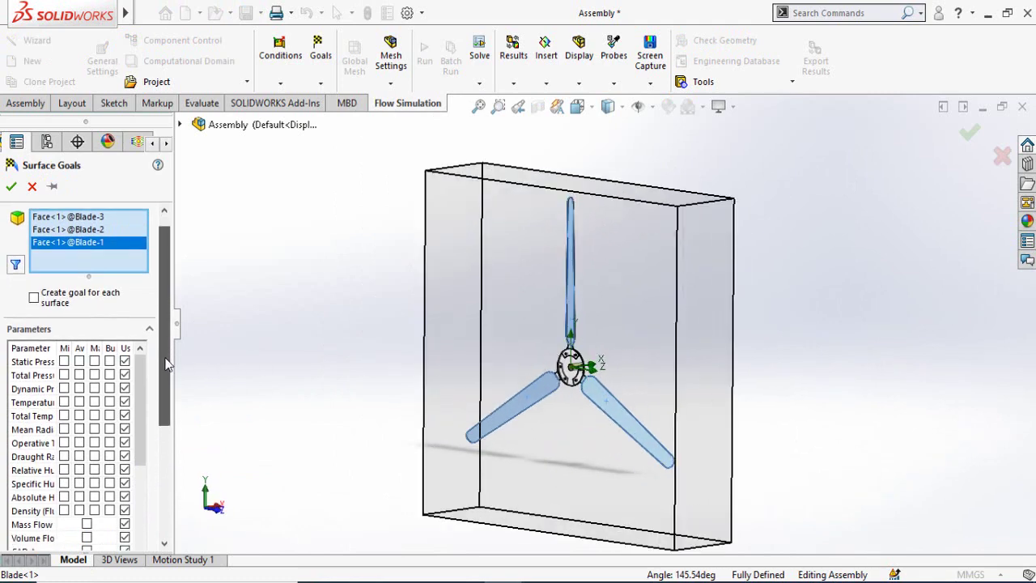
scroll(165, 364, down, 7)
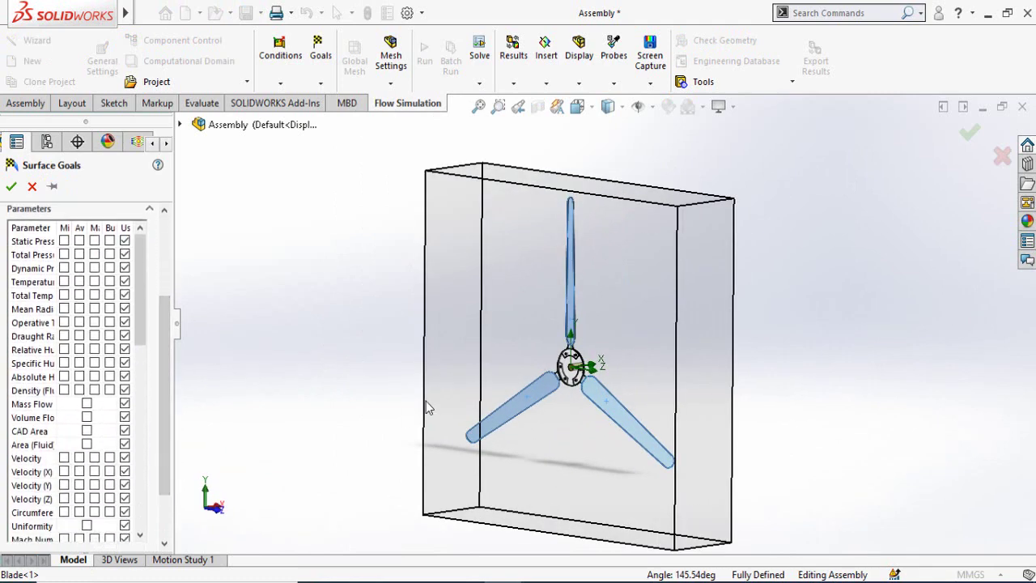
scroll(645, 415, up, 1)
scroll(649, 361, down, 2)
middle_drag(649, 361, 520, 443)
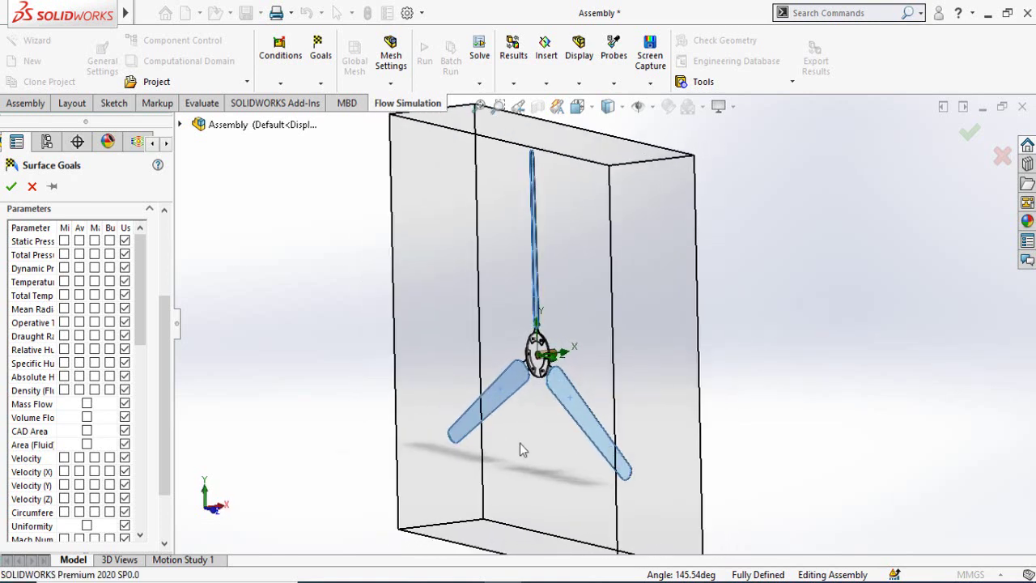
scroll(522, 450, up, 2)
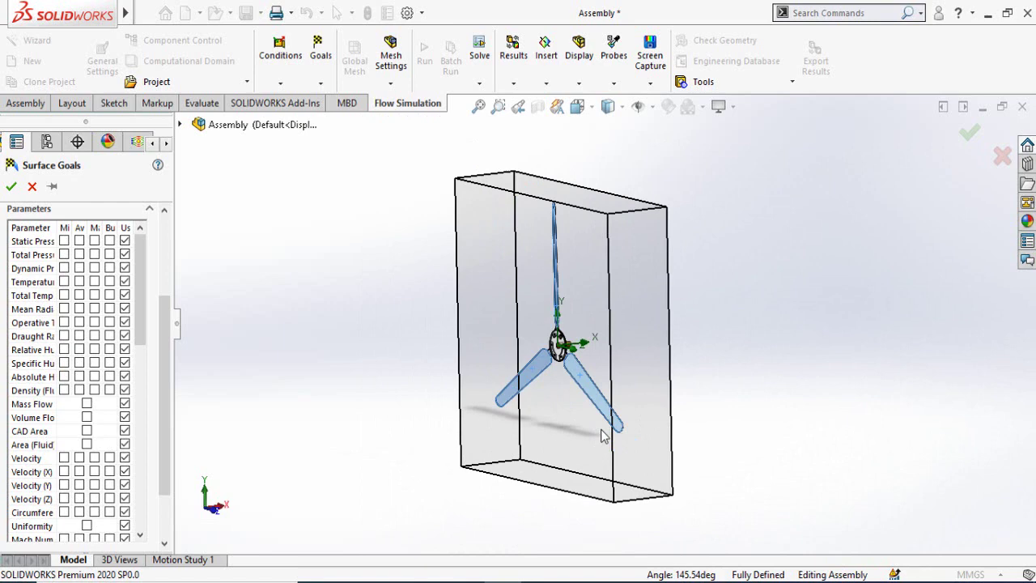
scroll(627, 370, down, 2)
mouse_move(590, 410)
middle_down()
mouse_move(594, 391)
mouse_move(594, 422)
middle_up()
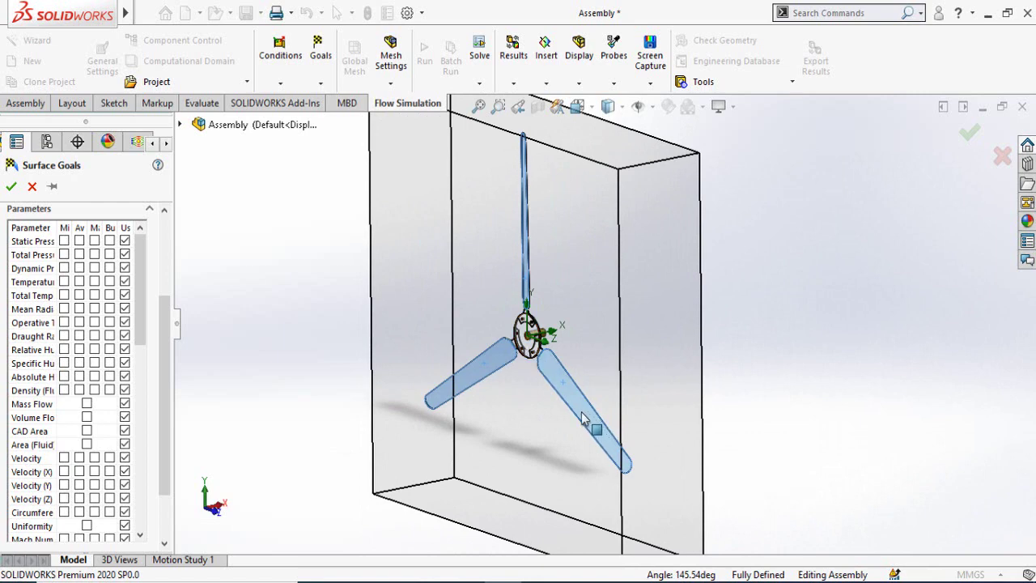
scroll(457, 433, up, 2)
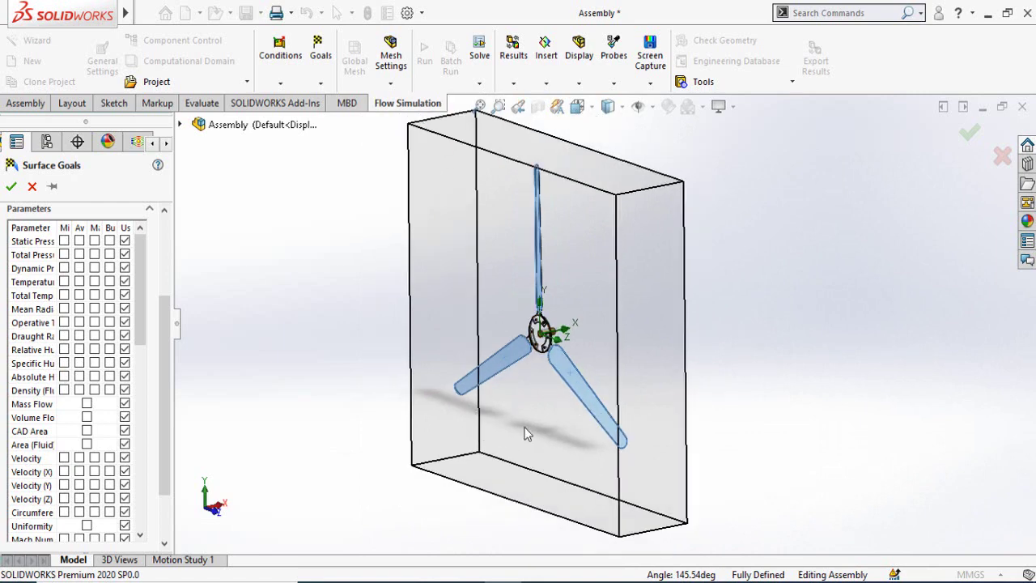
mouse_move(524, 428)
middle_down()
mouse_move(514, 415)
mouse_move(533, 423)
middle_up()
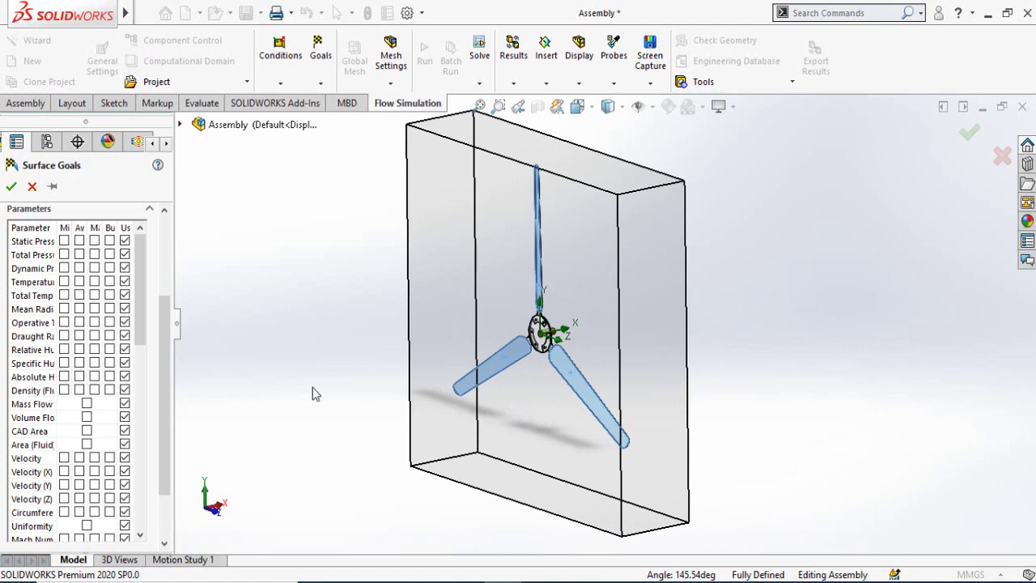
Step: Choose Force (X) in the Global Coordinate System as the goal for the selected blade faces and create it
drag(166, 334, 162, 377)
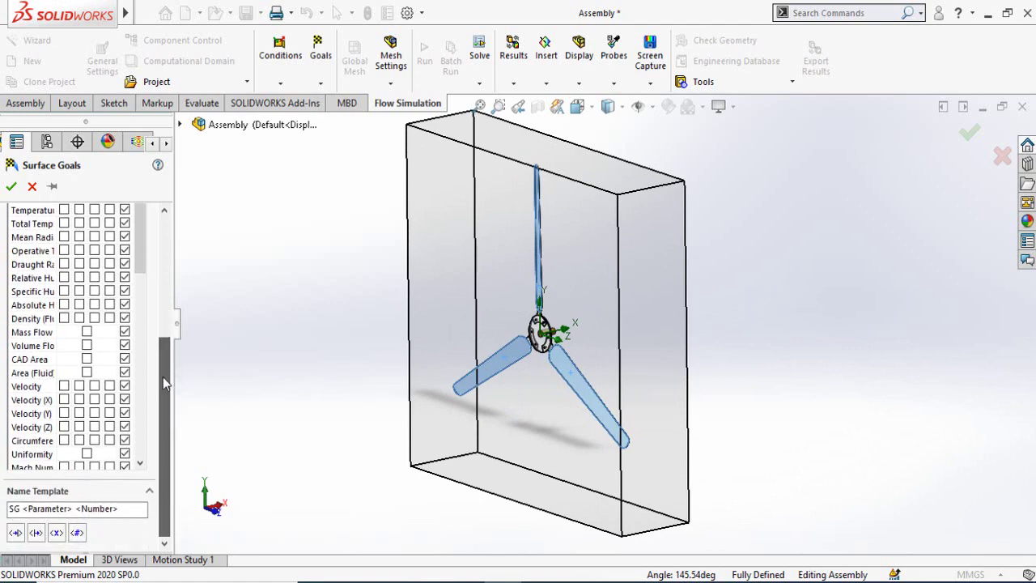
drag(149, 282, 140, 415)
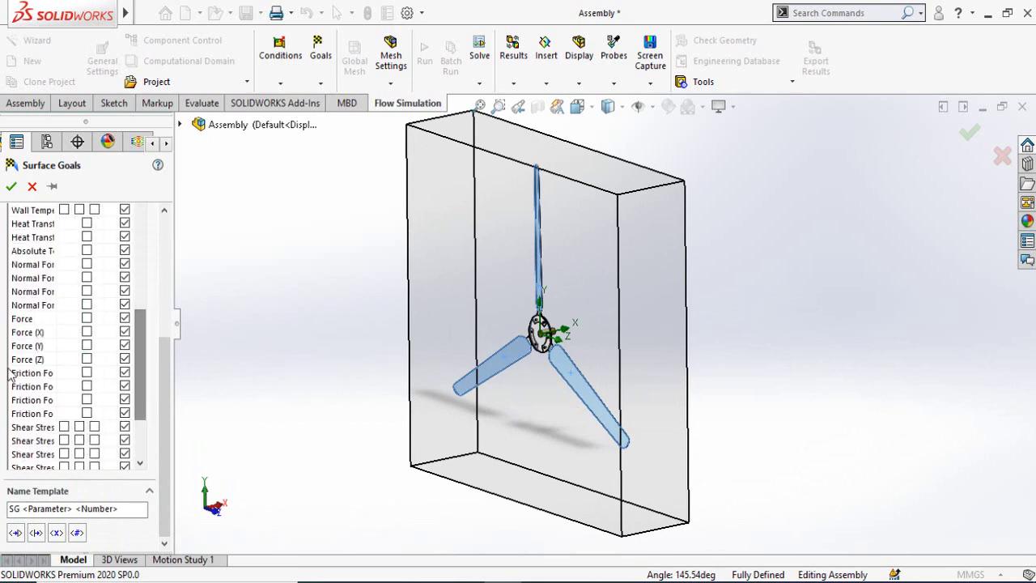
click(87, 333)
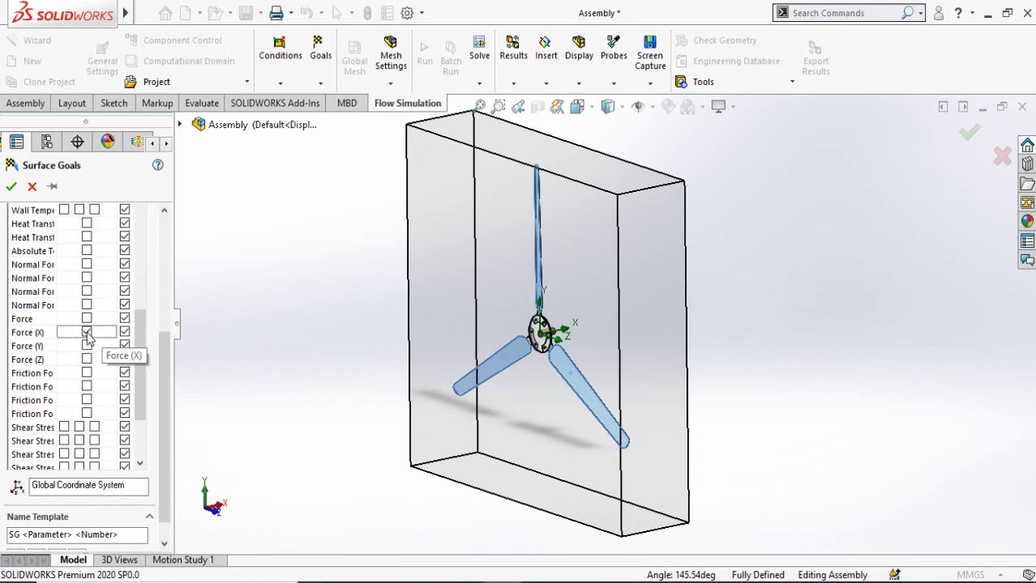
drag(139, 348, 159, 208)
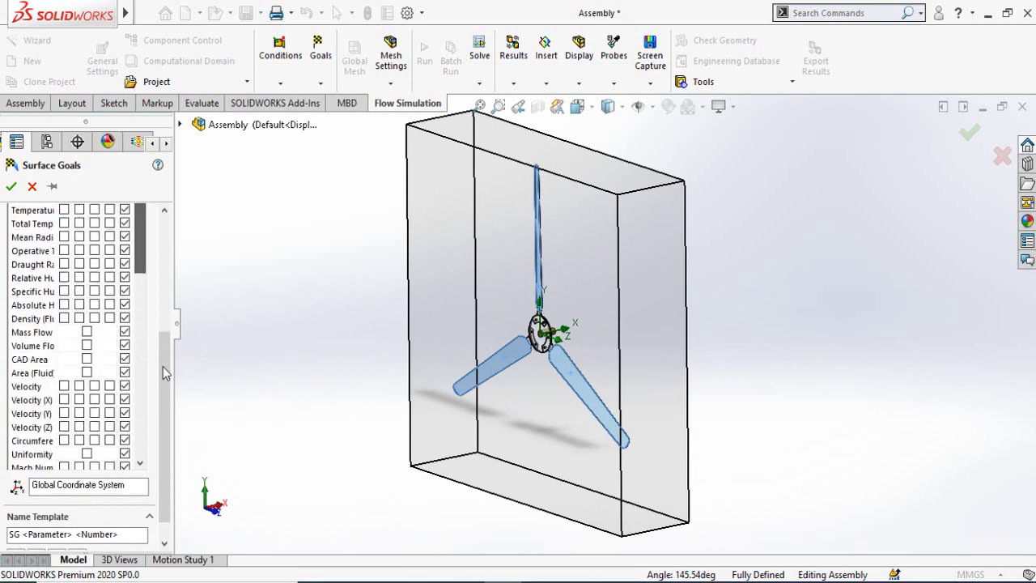
drag(164, 359, 152, 283)
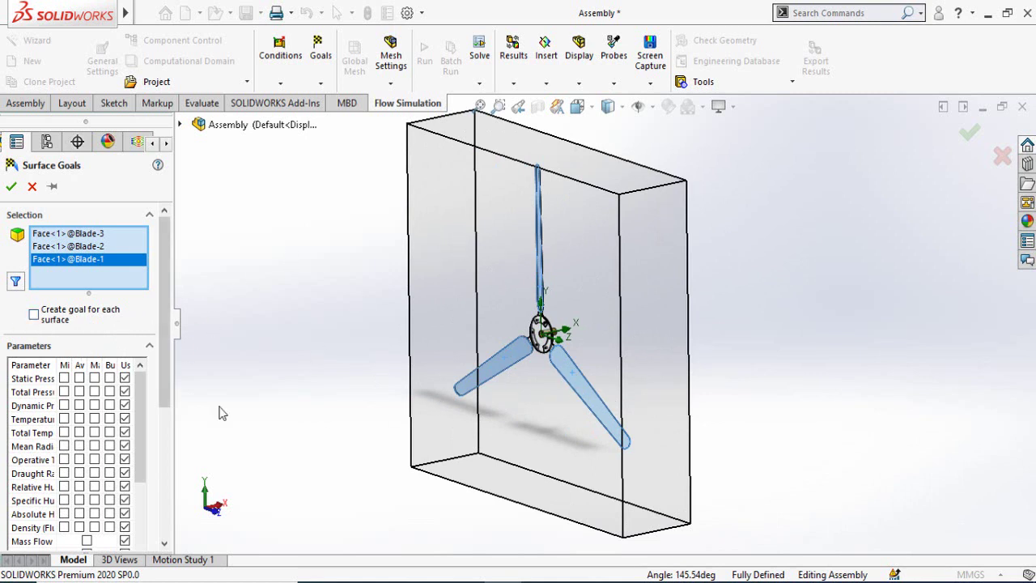
click(11, 186)
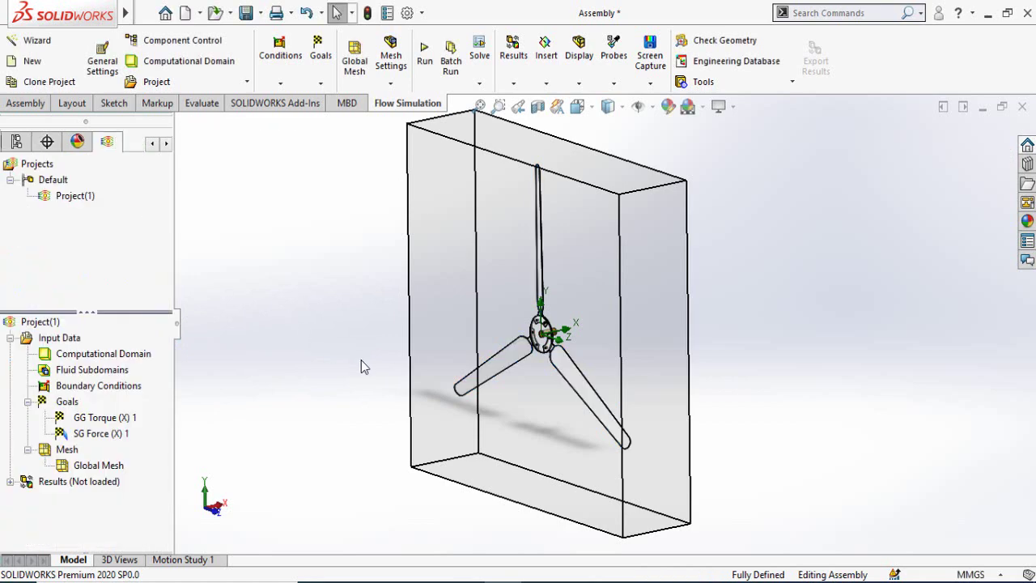
Step: Examine the whole turbine and its surrounding computational domain from different angles
scroll(361, 360, up, 3)
middle_drag(534, 312, 591, 302)
scroll(591, 296, down, 3)
mouse_move(485, 409)
middle_down()
mouse_move(504, 396)
mouse_move(495, 417)
middle_up()
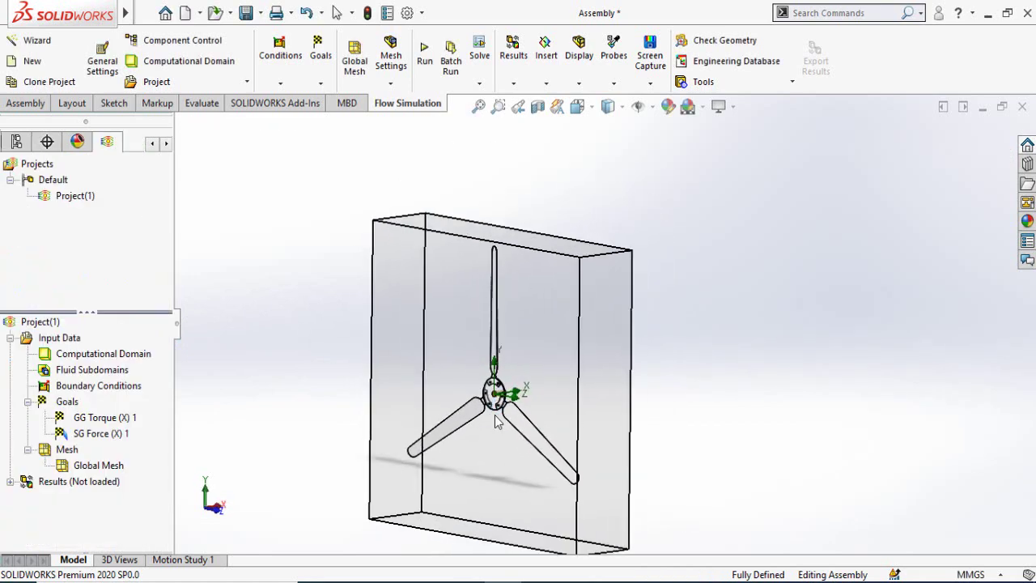
scroll(492, 423, up, 1)
scroll(573, 403, down, 1)
middle_drag(553, 384, 545, 390)
scroll(458, 414, up, 3)
key(ctrl+shift+z)
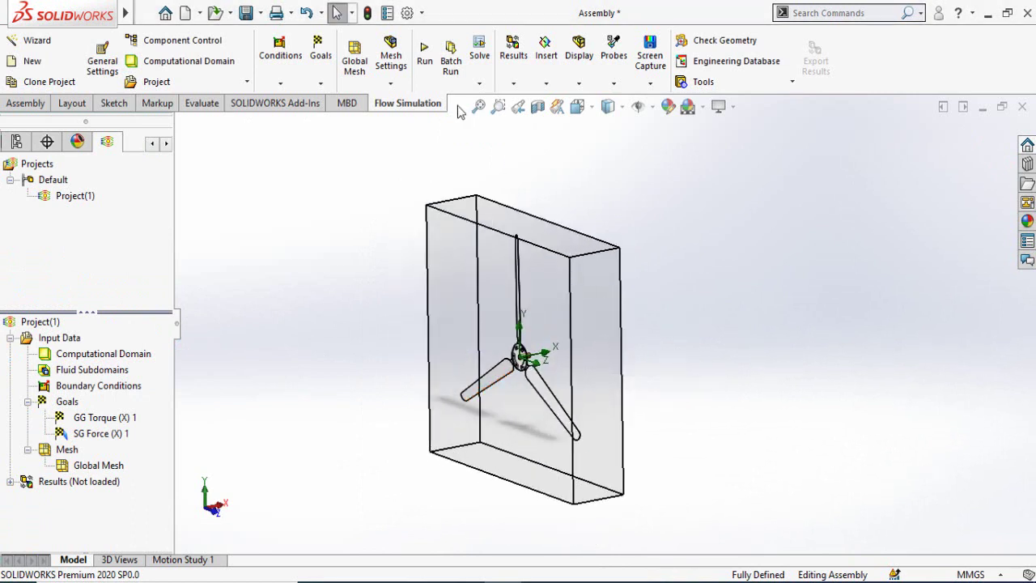
Step: Run a new calculation on this computer using all cores with results loading on, then close the solver
click(425, 60)
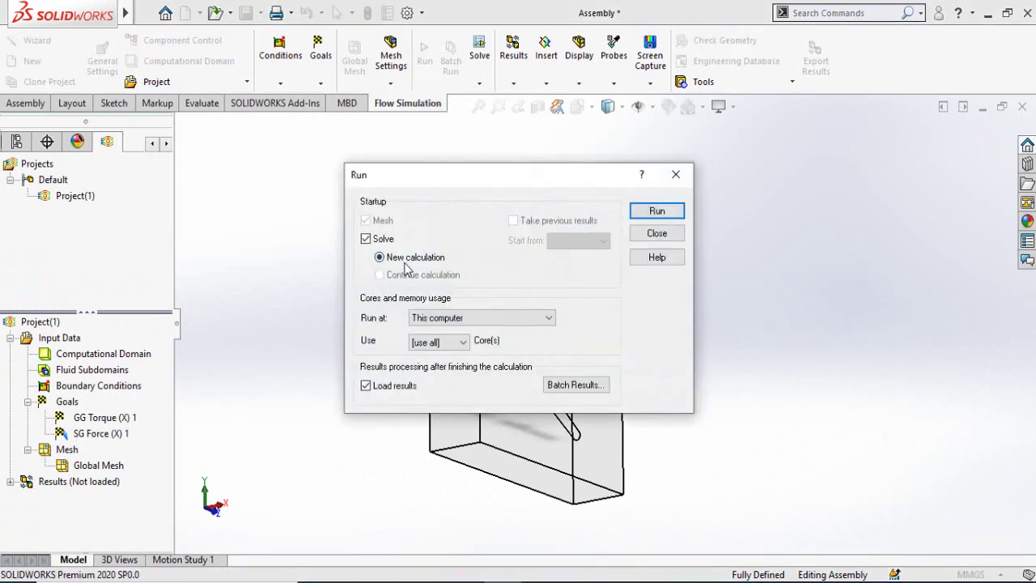
click(657, 213)
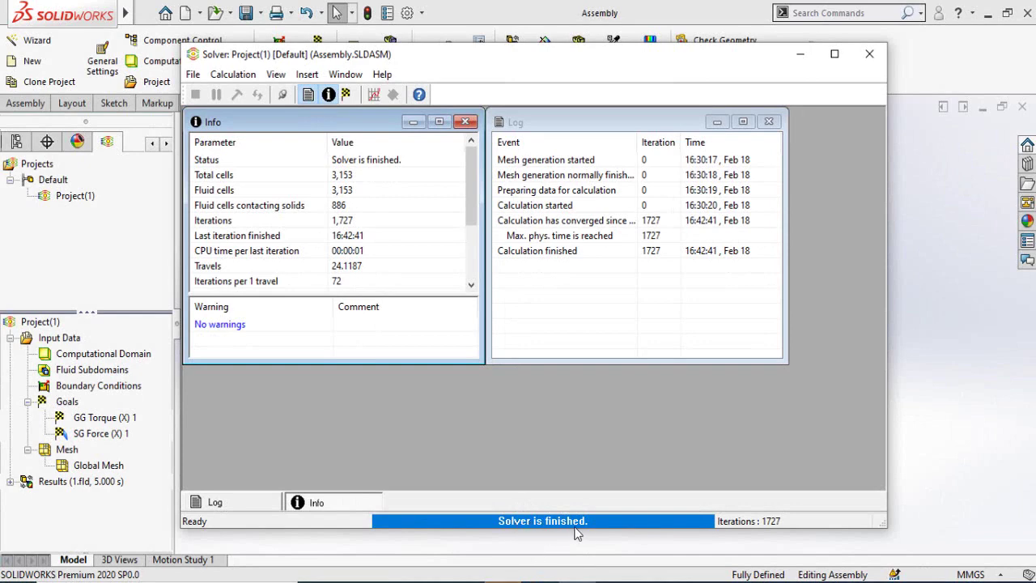
click(869, 55)
Step: Insert a goal plot covering all goals against iterations and show its summary table
scroll(554, 327, down, 4)
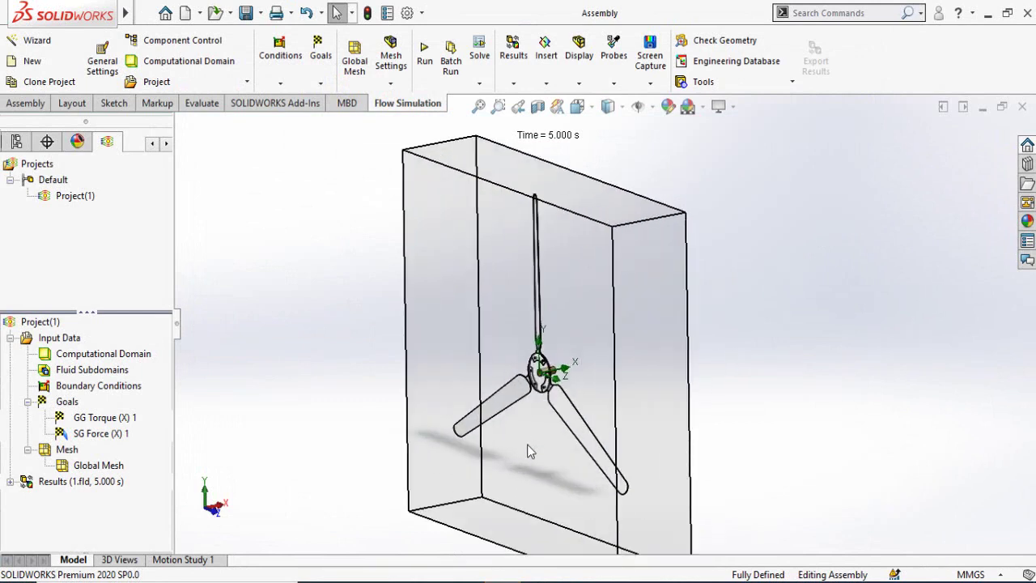
middle_drag(527, 446, 528, 435)
scroll(523, 445, up, 3)
scroll(566, 439, down, 2)
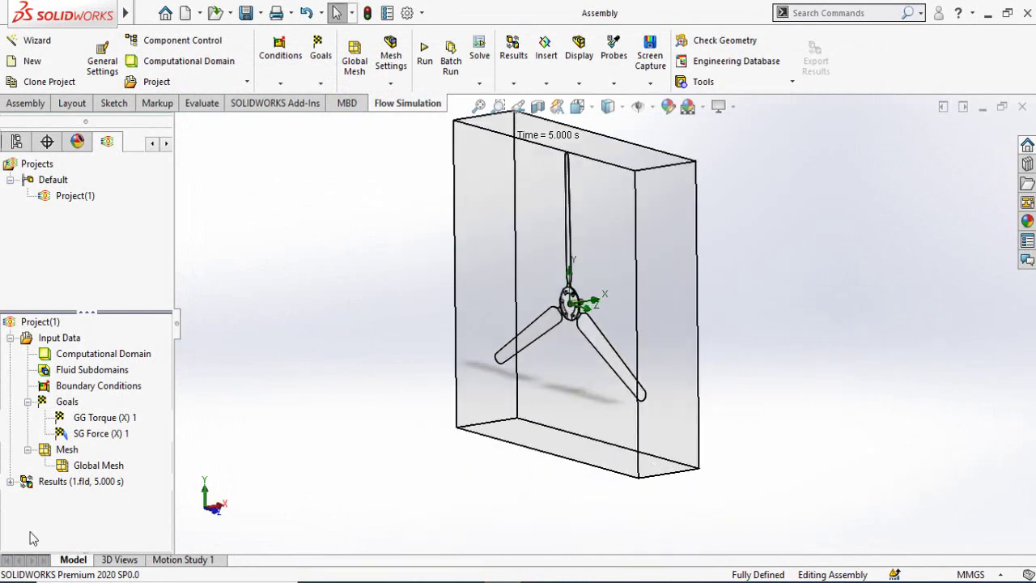
click(10, 482)
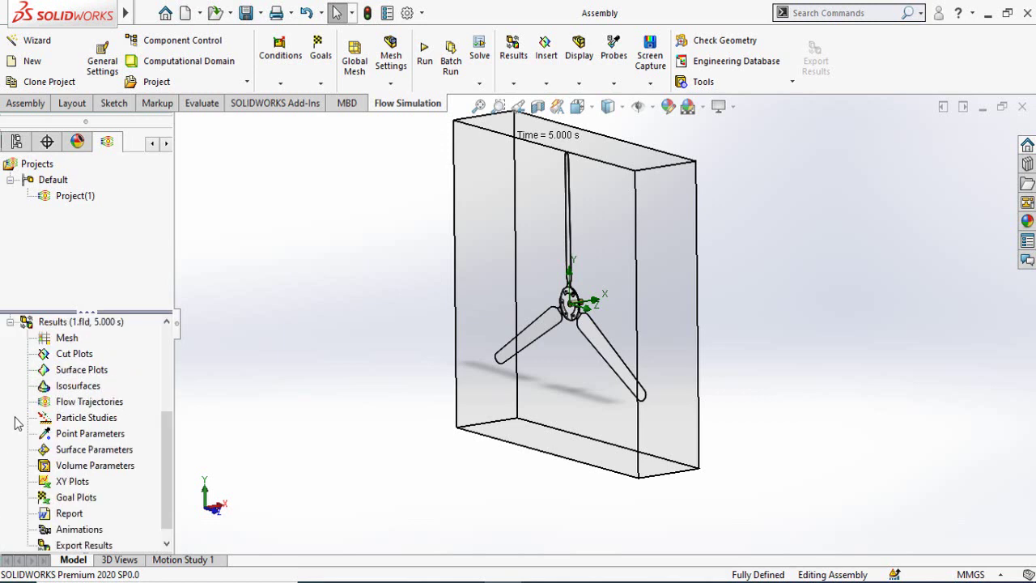
scroll(73, 485, down, 1)
click(71, 484)
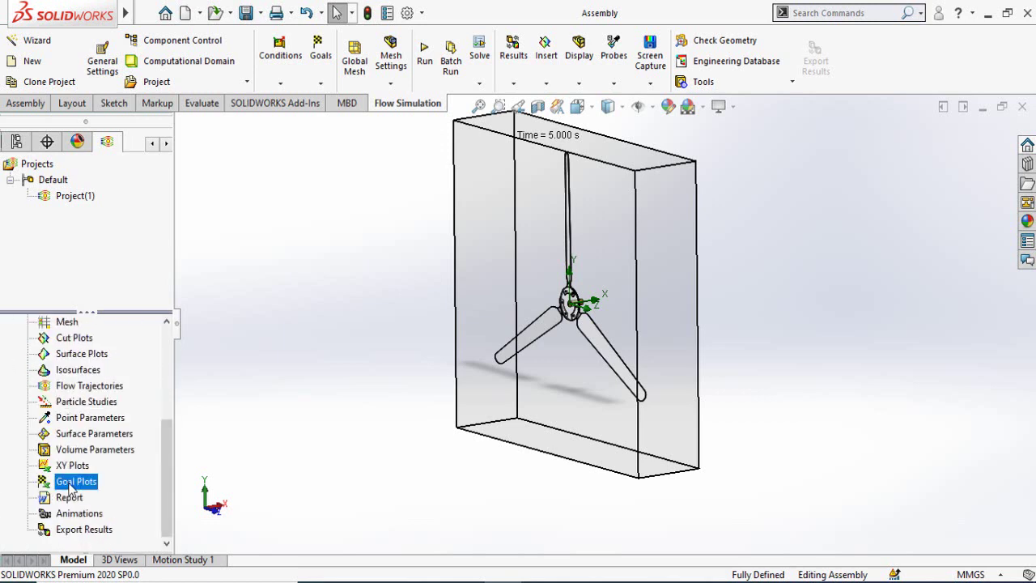
right_click(72, 486)
click(109, 495)
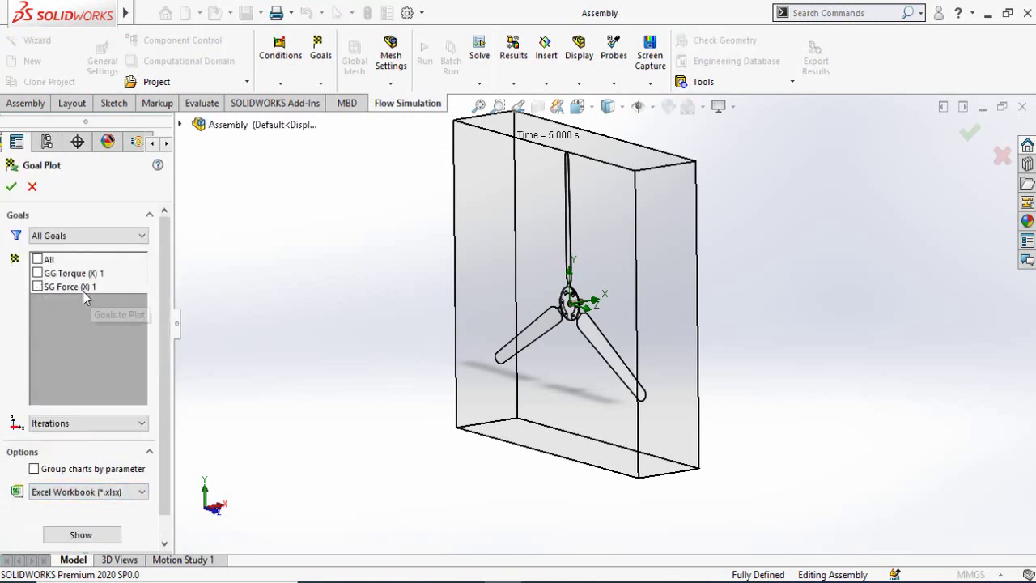
click(37, 260)
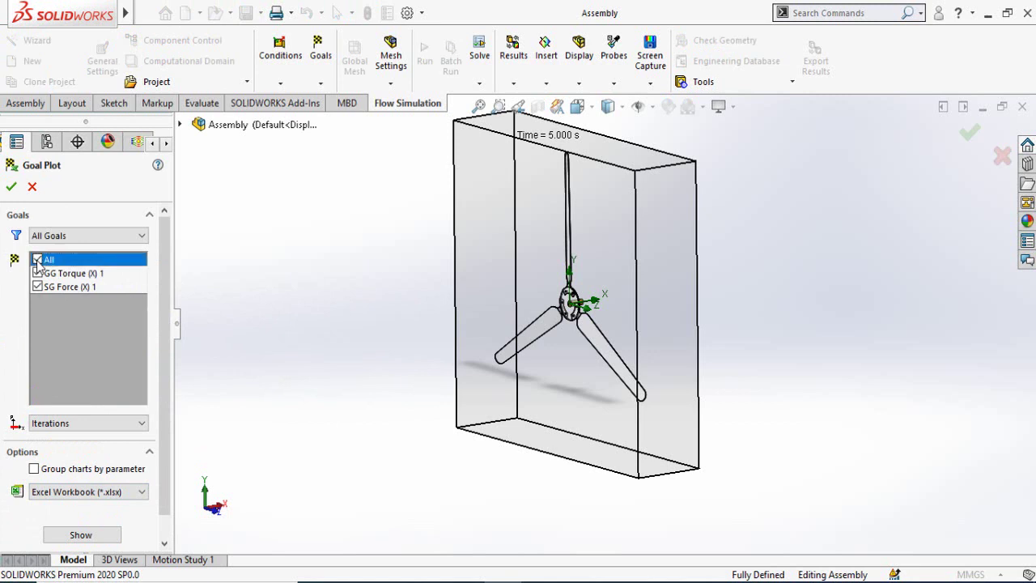
click(70, 536)
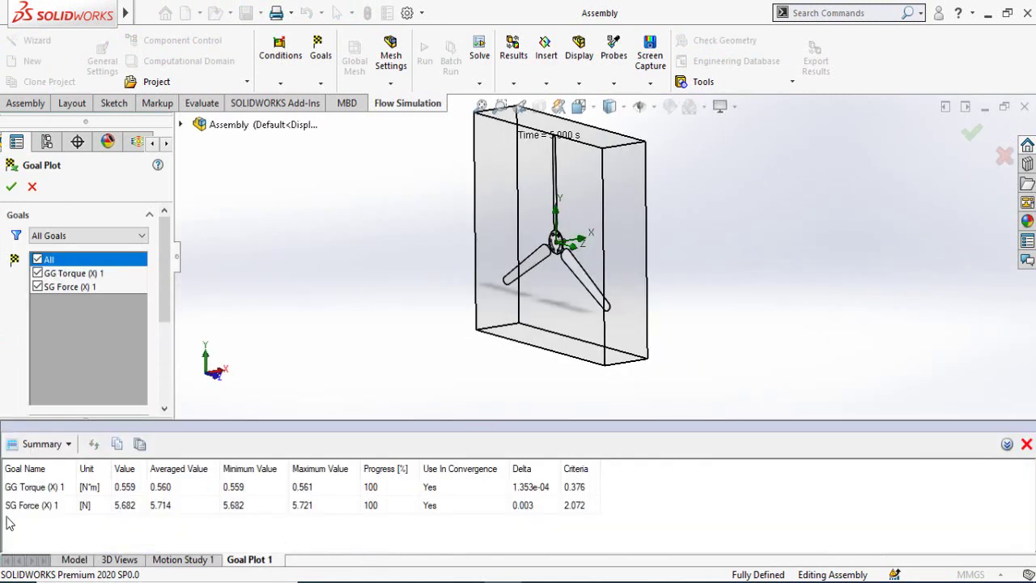
Step: Review the torque goal's results and the force goal's minimum and averaged values in the goal summary
click(29, 489)
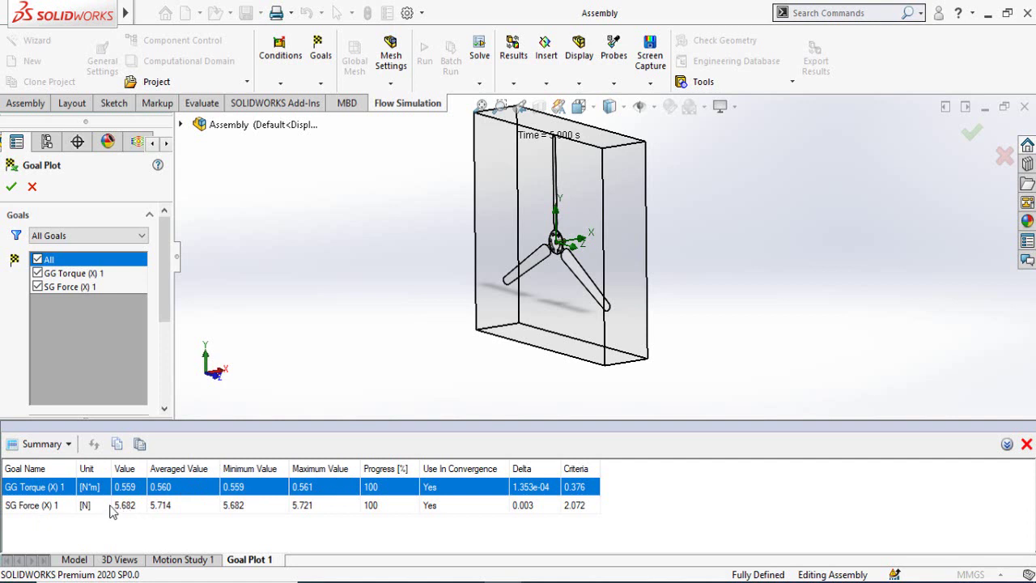
click(240, 507)
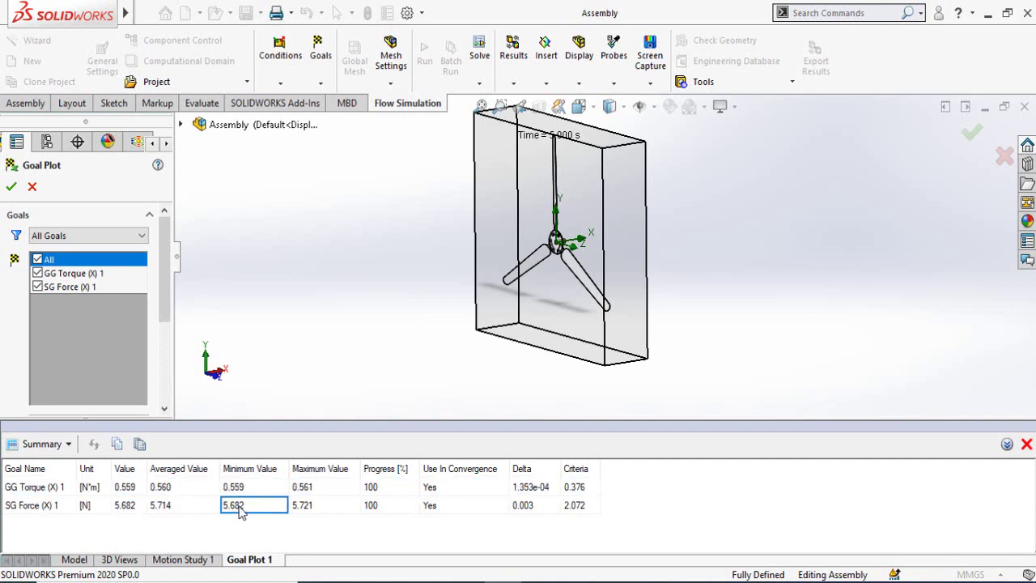
click(185, 508)
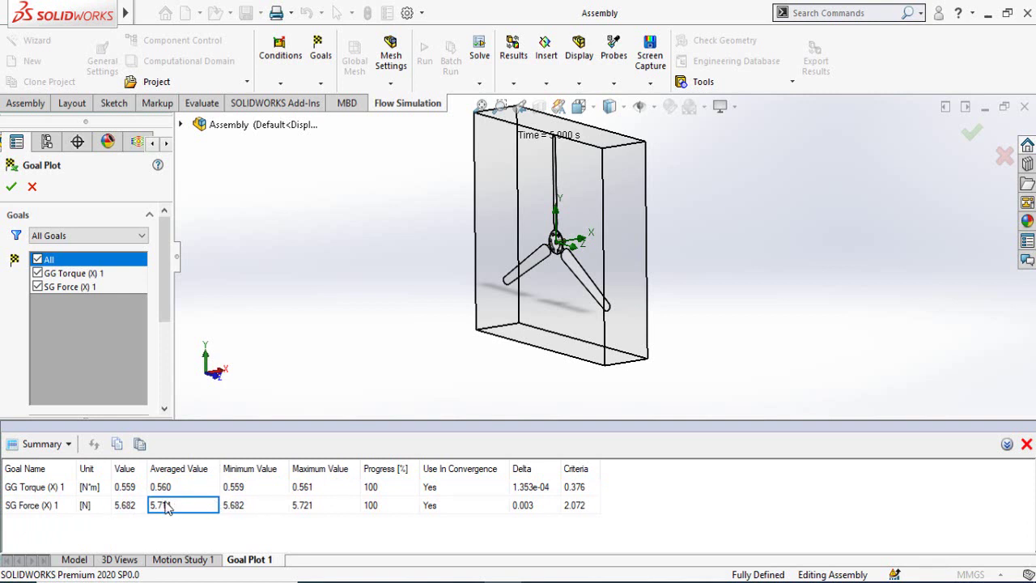
Step: Accept the goal plot and view the turbine inside its computational domain from several angles
middle_drag(624, 235, 455, 230)
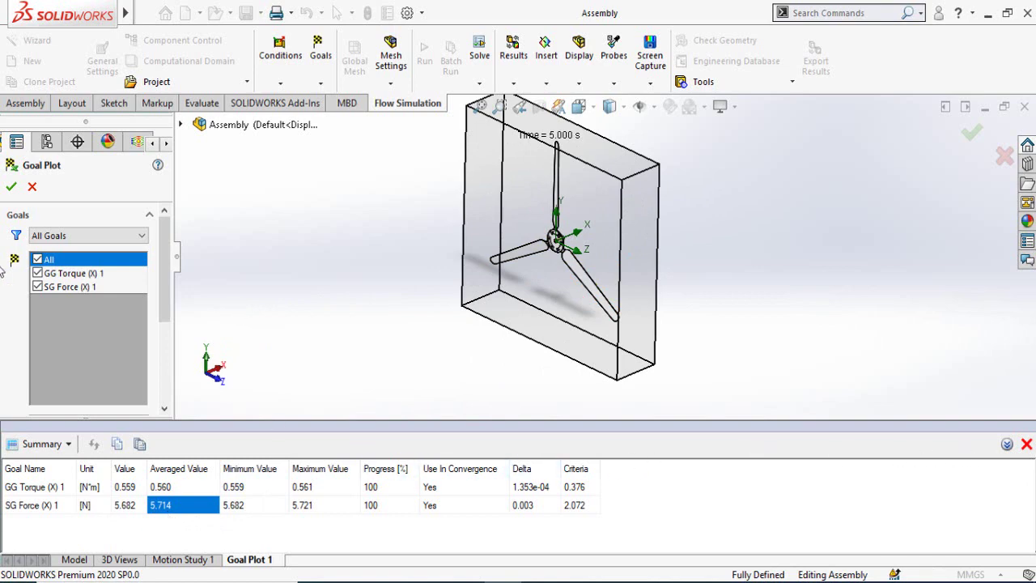
click(8, 192)
scroll(616, 317, up, 4)
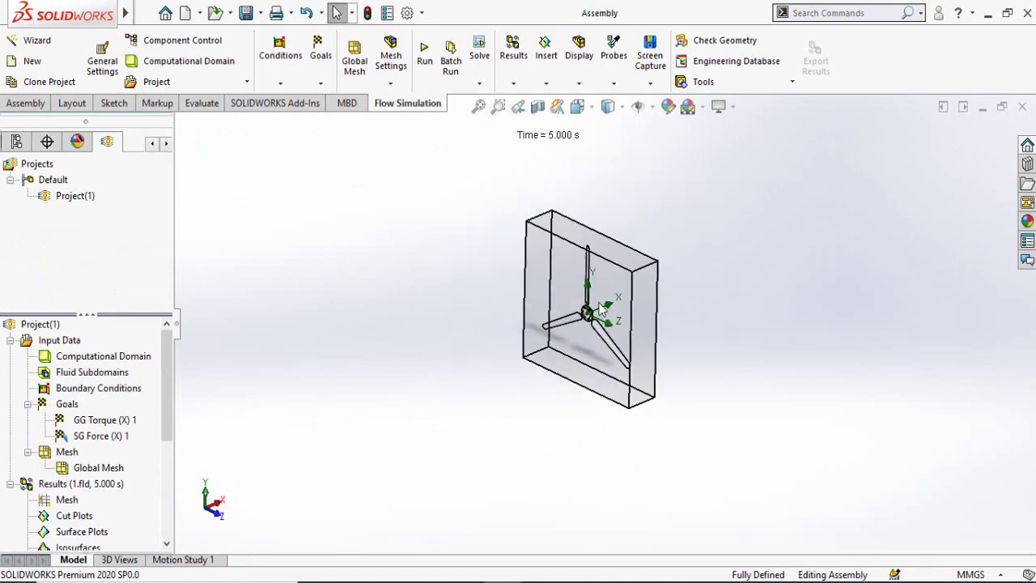
scroll(564, 310, down, 4)
middle_drag(561, 353, 561, 326)
scroll(584, 382, down, 3)
middle_drag(584, 382, 453, 405)
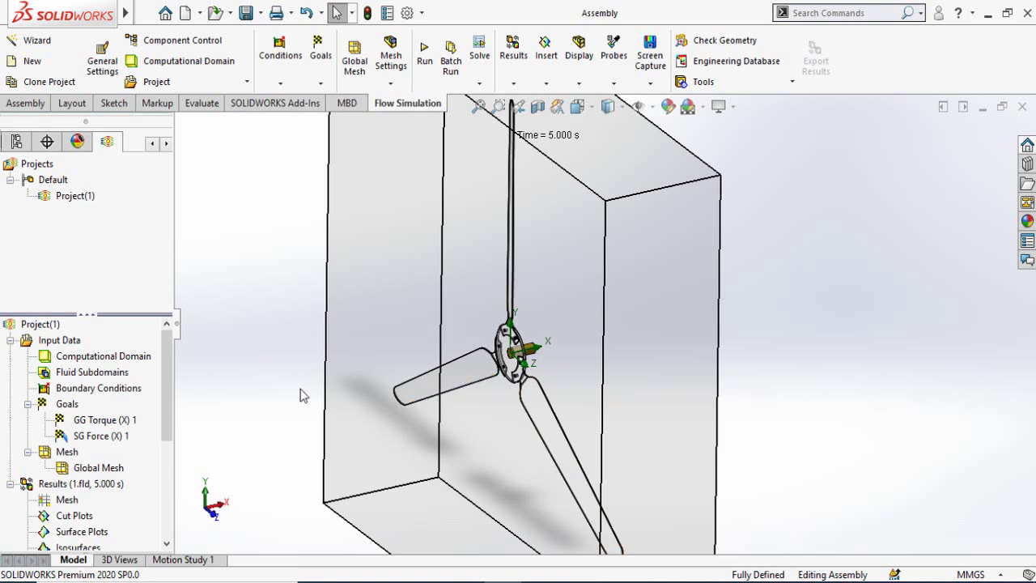
middle_drag(320, 392, 330, 365)
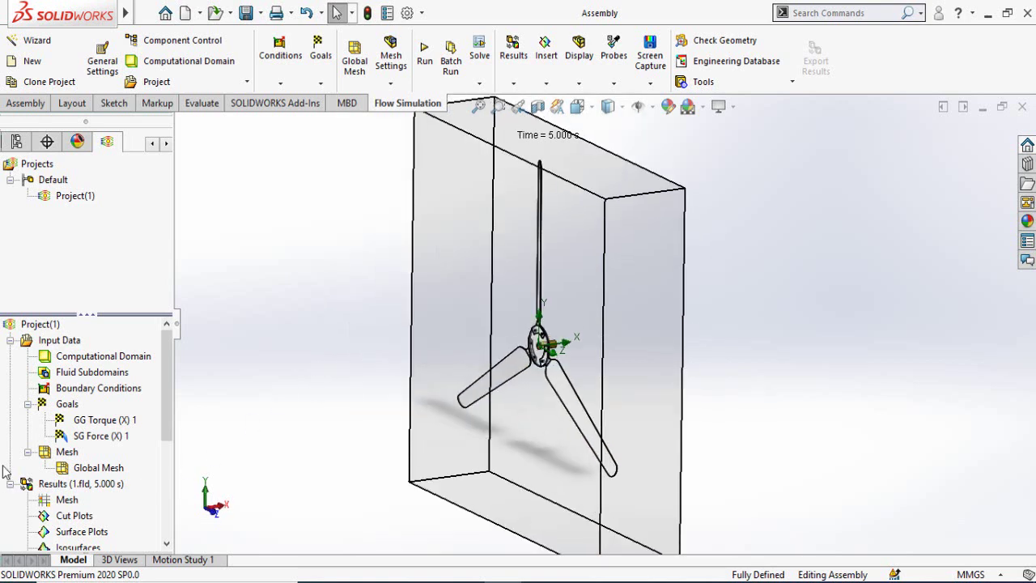
Step: Insert a flow trajectories plot that references the front face of the hub disc
scroll(16, 461, down, 3)
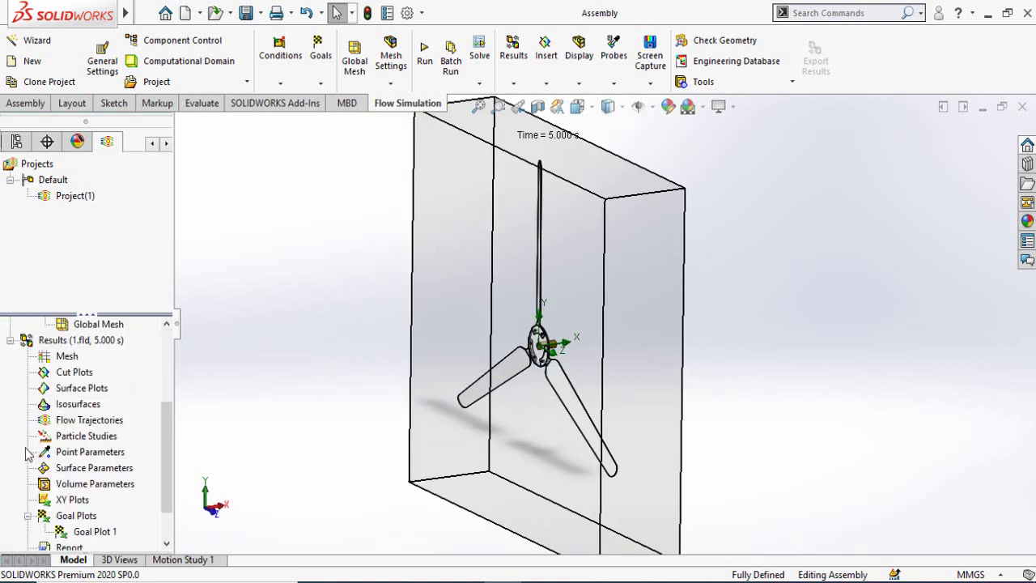
right_click(81, 427)
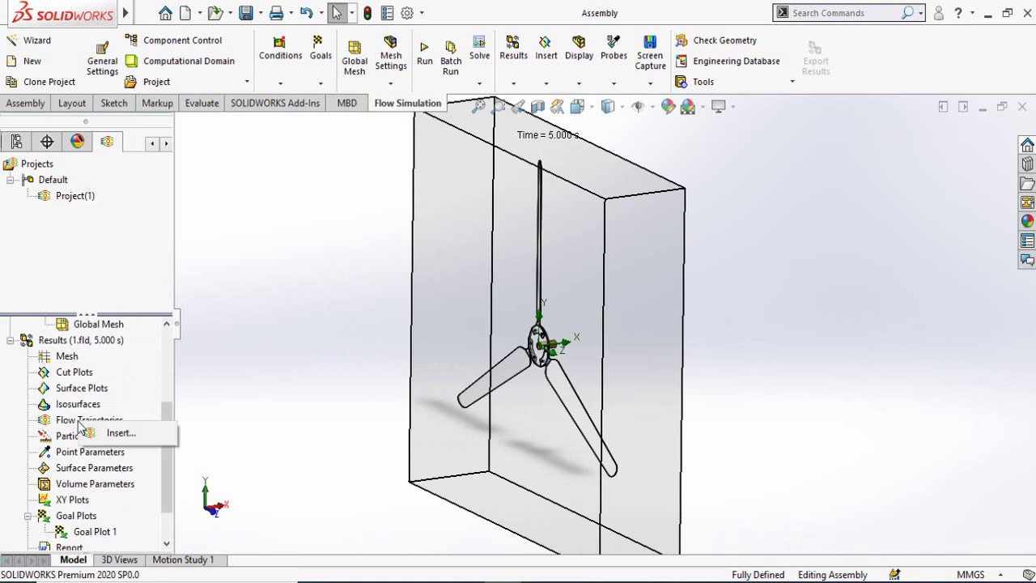
click(122, 433)
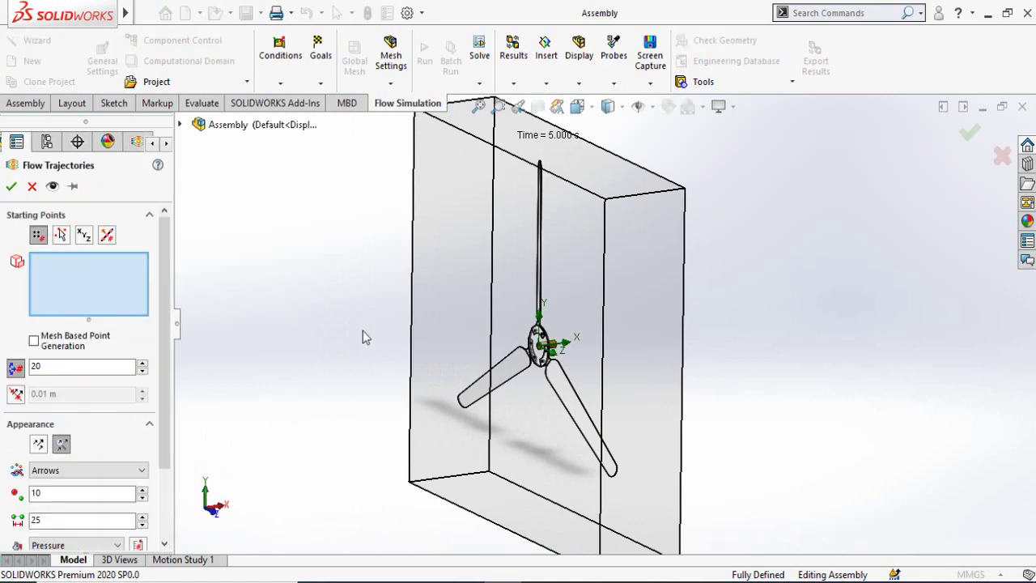
scroll(537, 340, down, 4)
click(525, 327)
scroll(430, 467, up, 3)
middle_drag(431, 466, 424, 360)
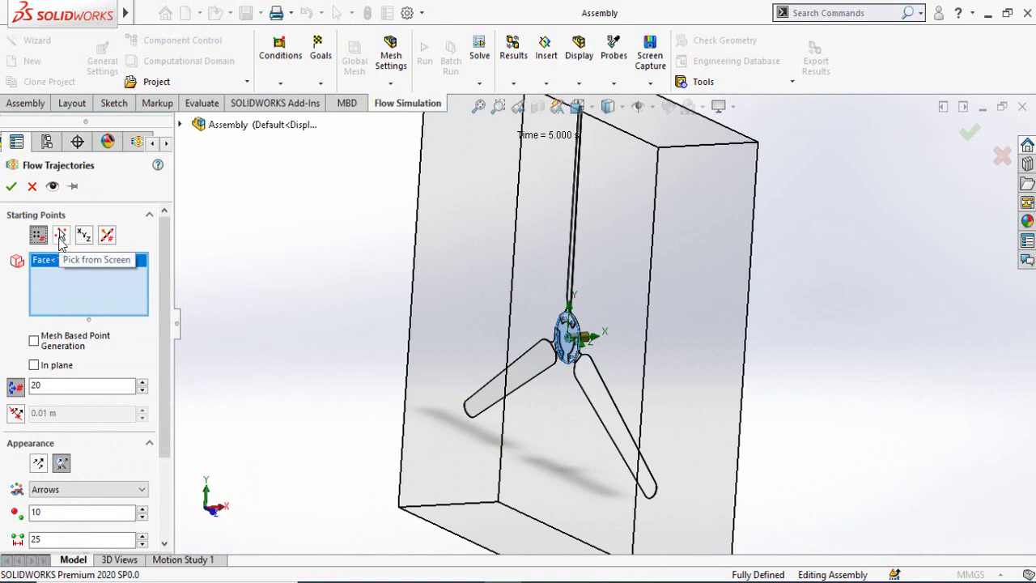
Step: Switch the starting points to picking from the screen and offset their plane about 0.114 m upstream of the disc face
click(61, 235)
middle_drag(391, 294, 368, 276)
scroll(563, 320, down, 2)
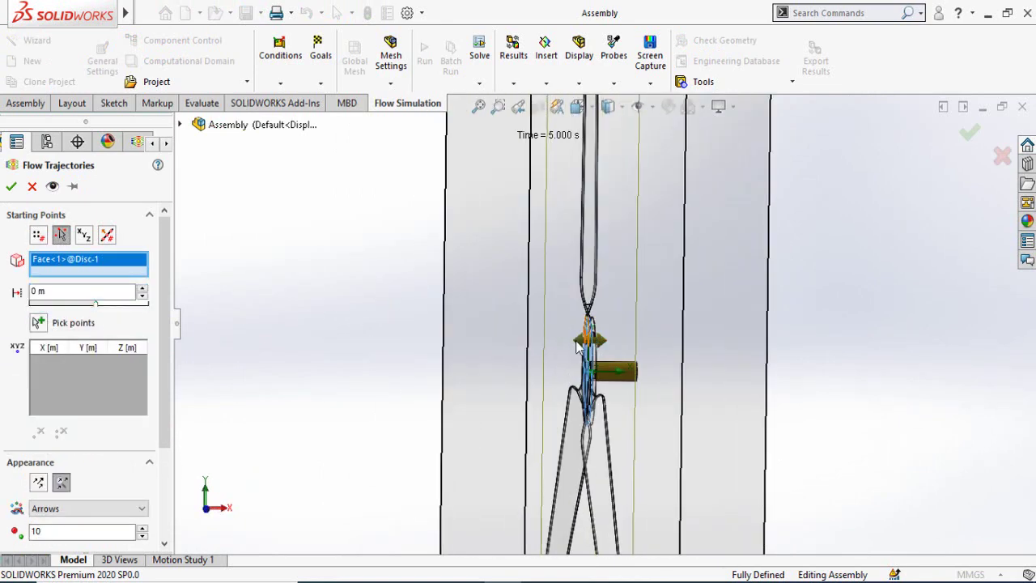
drag(589, 348, 421, 348)
scroll(600, 332, up, 4)
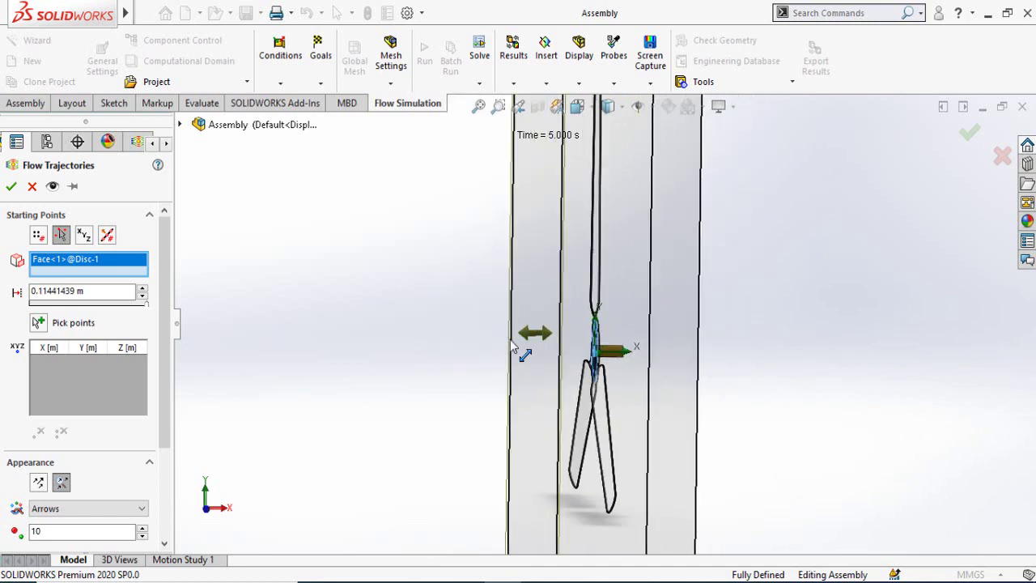
middle_drag(551, 327, 557, 333)
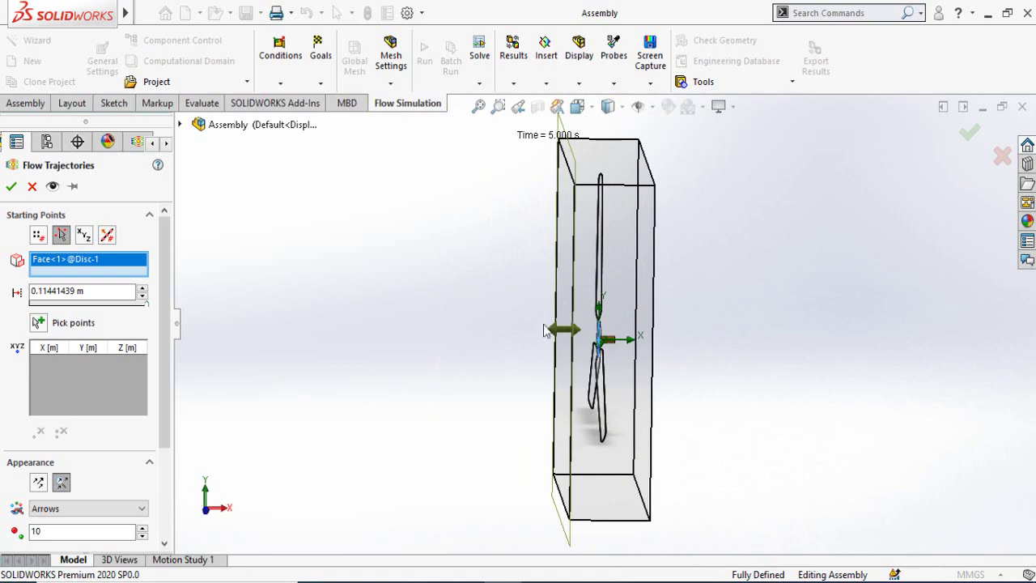
middle_drag(497, 312, 407, 335)
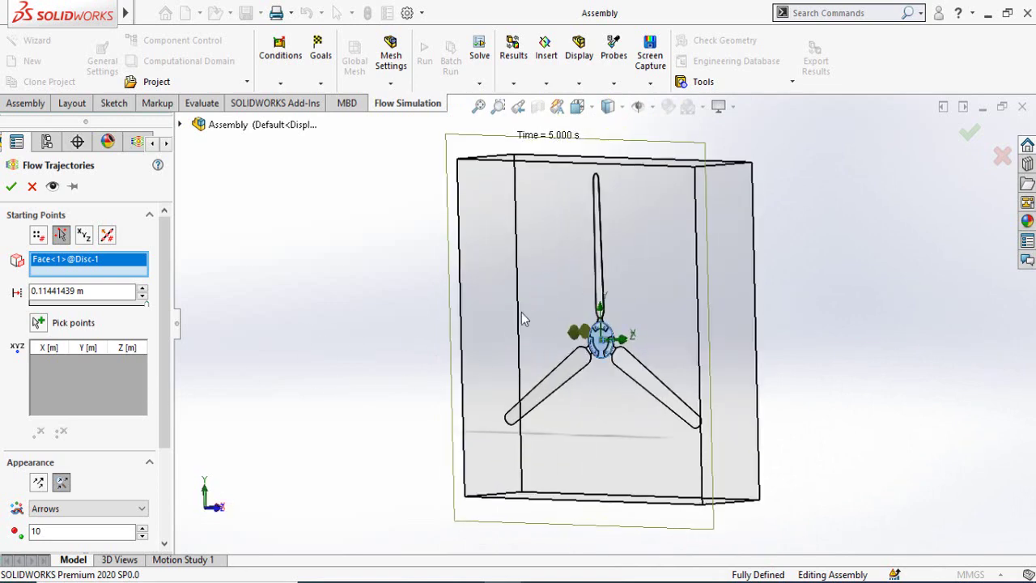
middle_drag(433, 394, 548, 275)
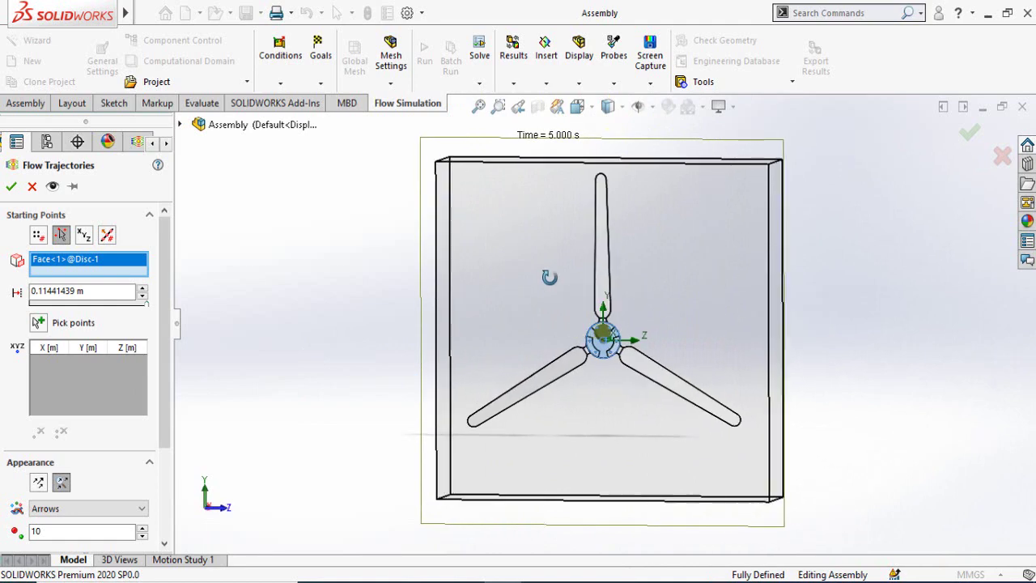
Step: Pick many scattered trajectory starting points on the offset plane, over and around all three blades
click(39, 323)
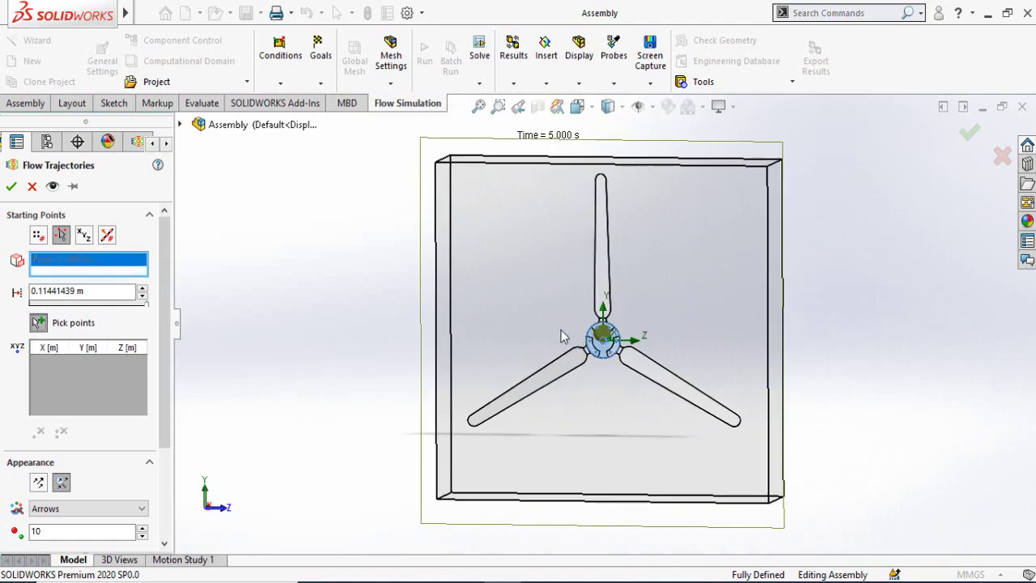
click(531, 267)
click(669, 241)
click(688, 320)
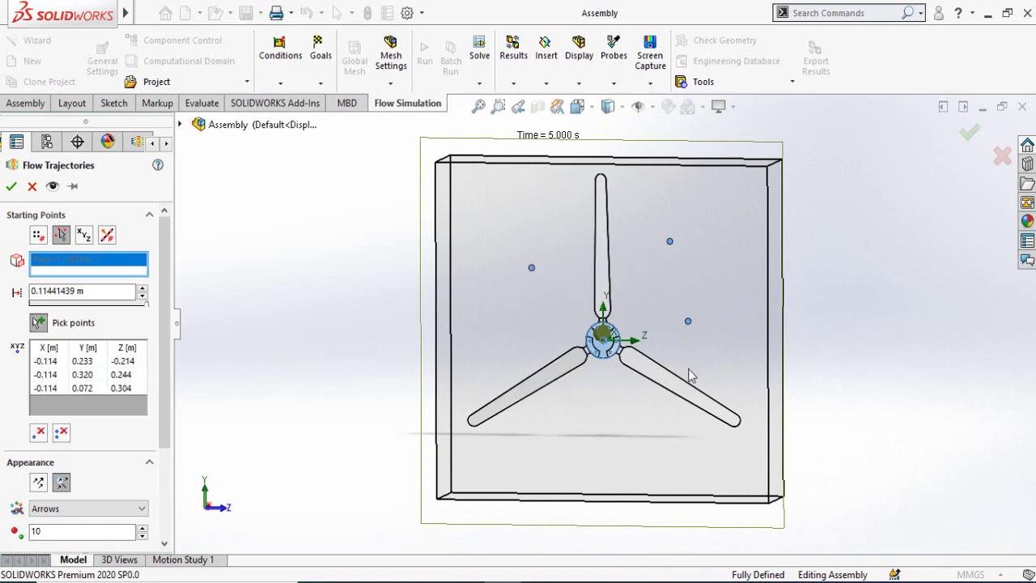
click(688, 369)
click(608, 419)
click(582, 413)
click(556, 363)
click(521, 301)
click(599, 241)
click(626, 227)
click(659, 247)
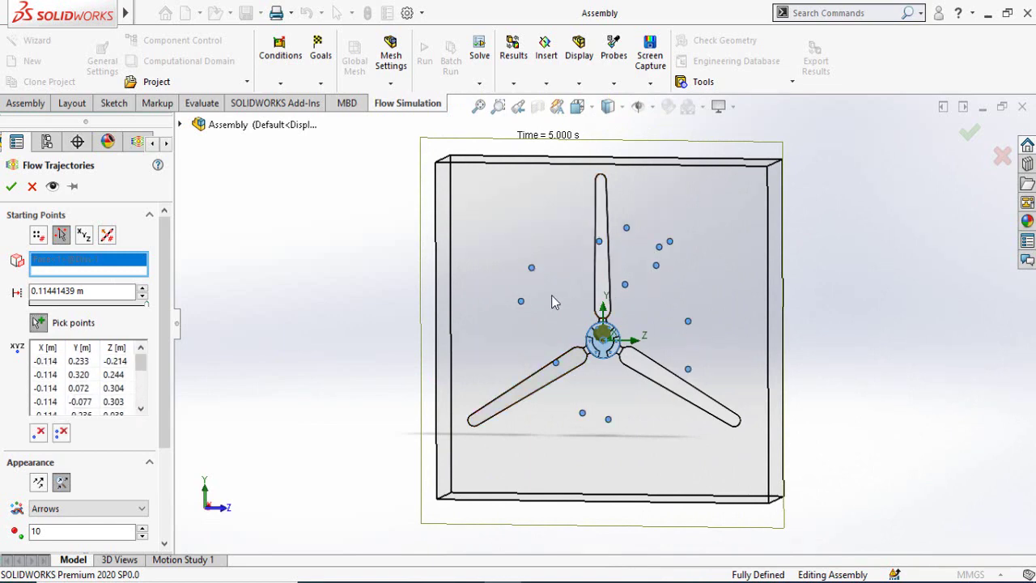
click(608, 371)
click(696, 385)
click(736, 317)
click(676, 436)
click(622, 411)
click(626, 399)
click(646, 423)
click(644, 393)
click(670, 407)
click(703, 403)
click(726, 375)
click(725, 393)
click(707, 413)
click(648, 422)
click(582, 418)
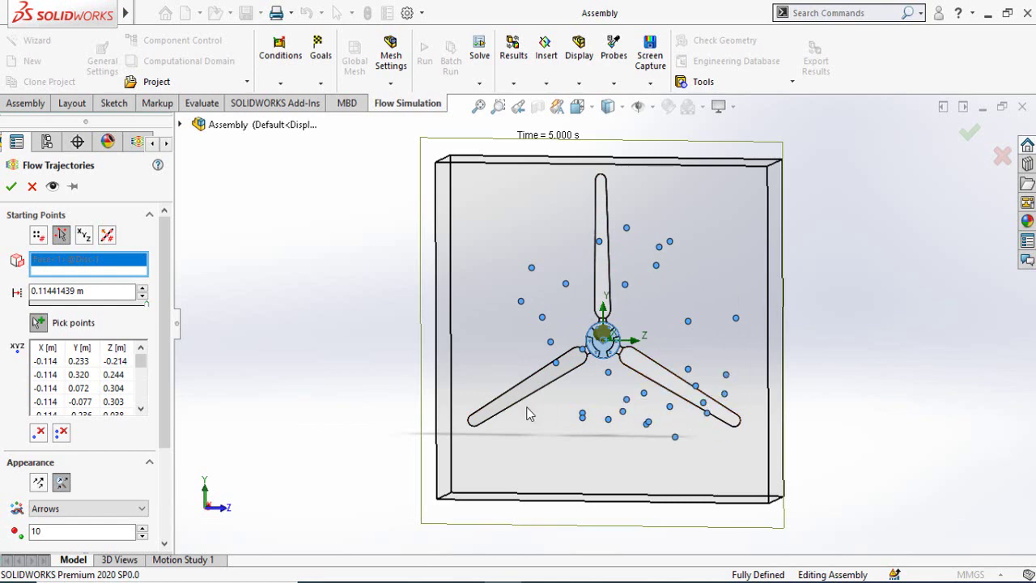
click(566, 388)
click(580, 393)
click(553, 430)
click(533, 425)
click(544, 389)
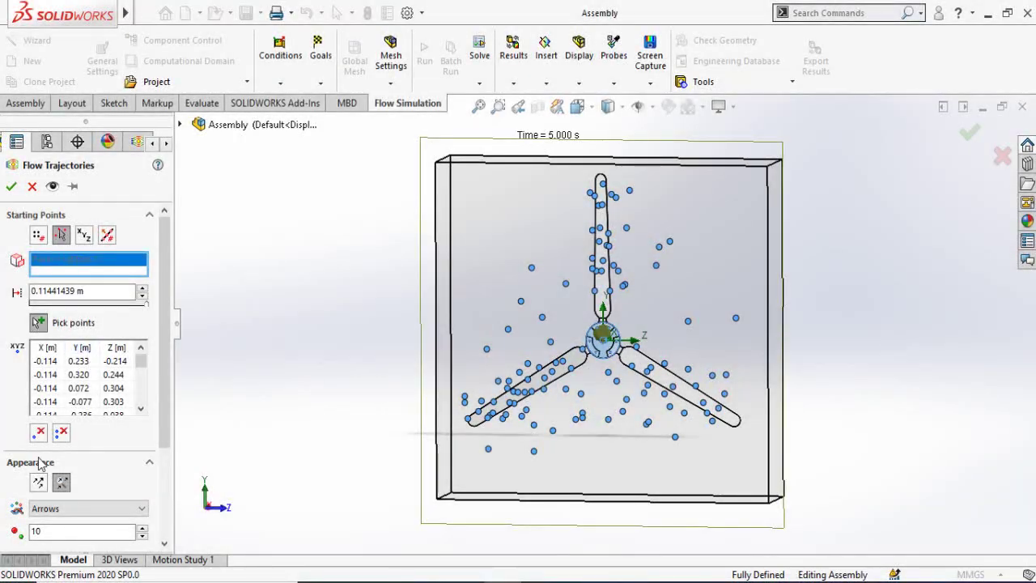
Step: Keep the trajectories displayed as arrows coloured by pressure and create the plot
scroll(44, 453, down, 1)
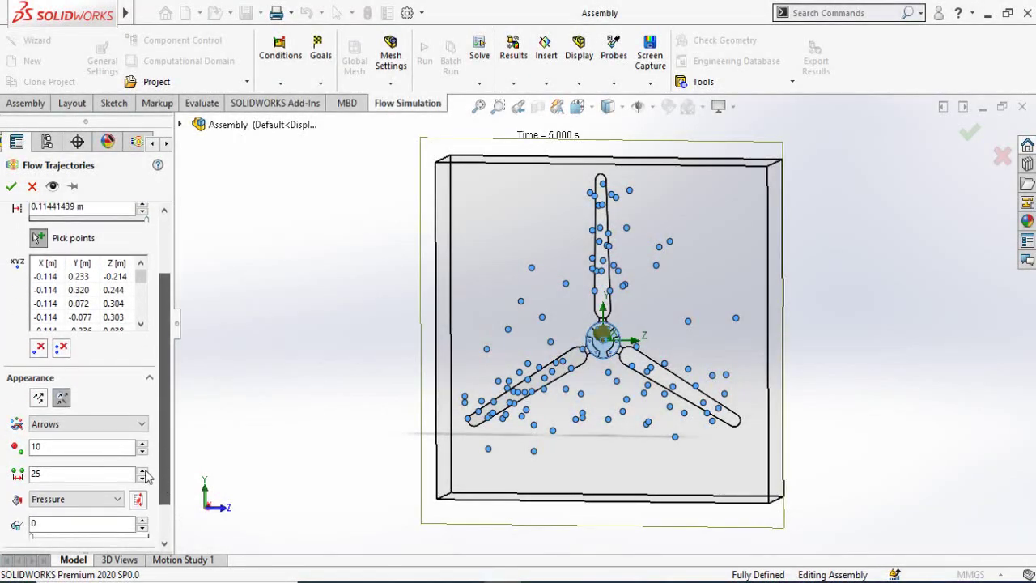
click(63, 429)
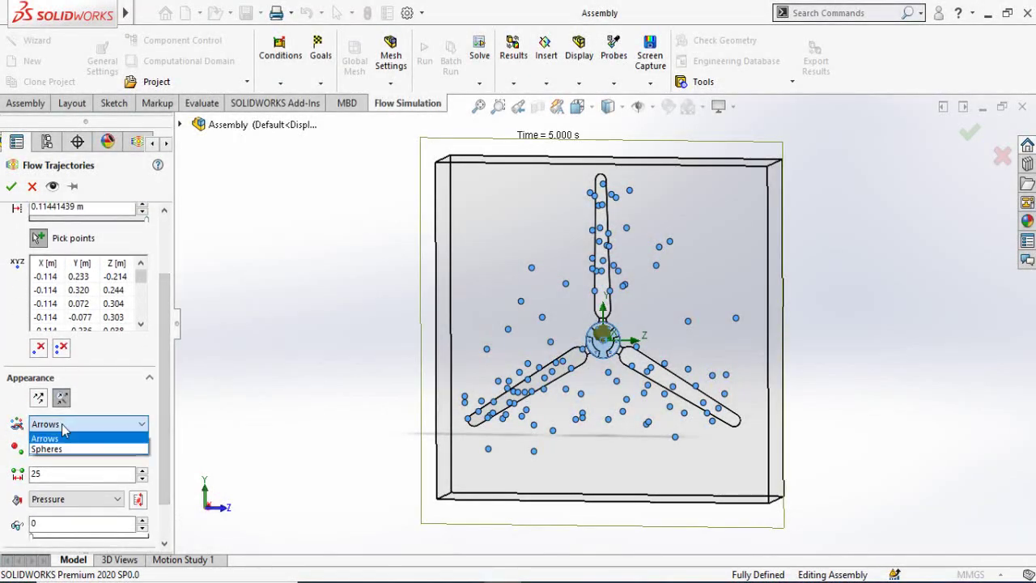
click(51, 422)
click(53, 427)
click(54, 426)
click(11, 187)
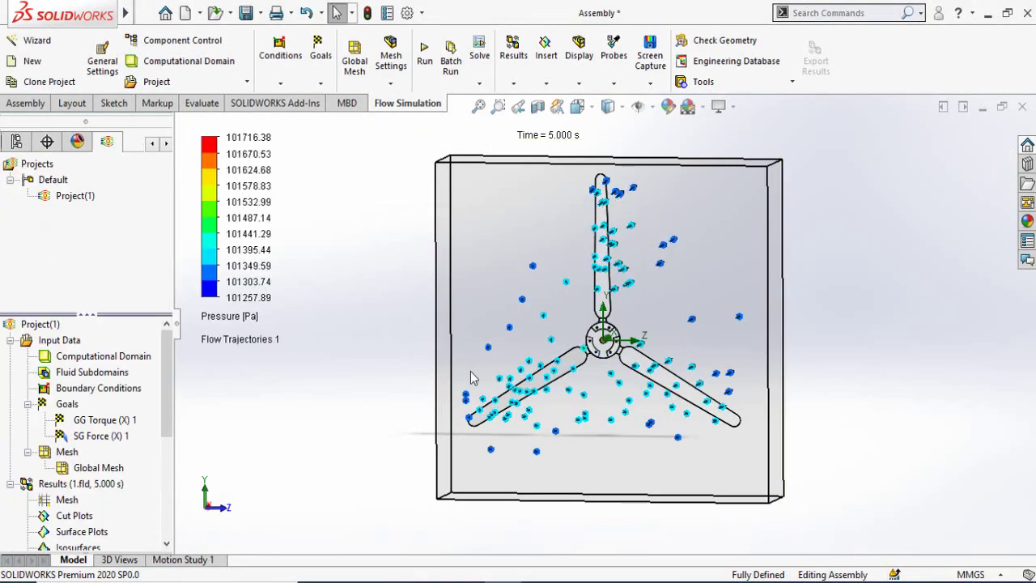
Step: Play the flow trajectories animation and view the arrows passing the turbine
middle_drag(659, 285, 784, 365)
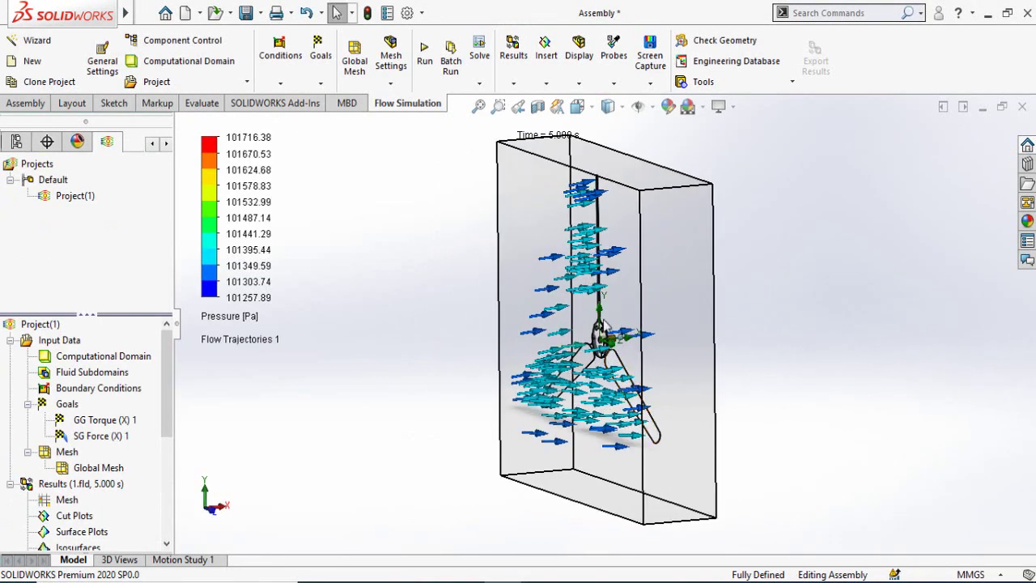
scroll(607, 328, down, 3)
scroll(8, 483, down, 3)
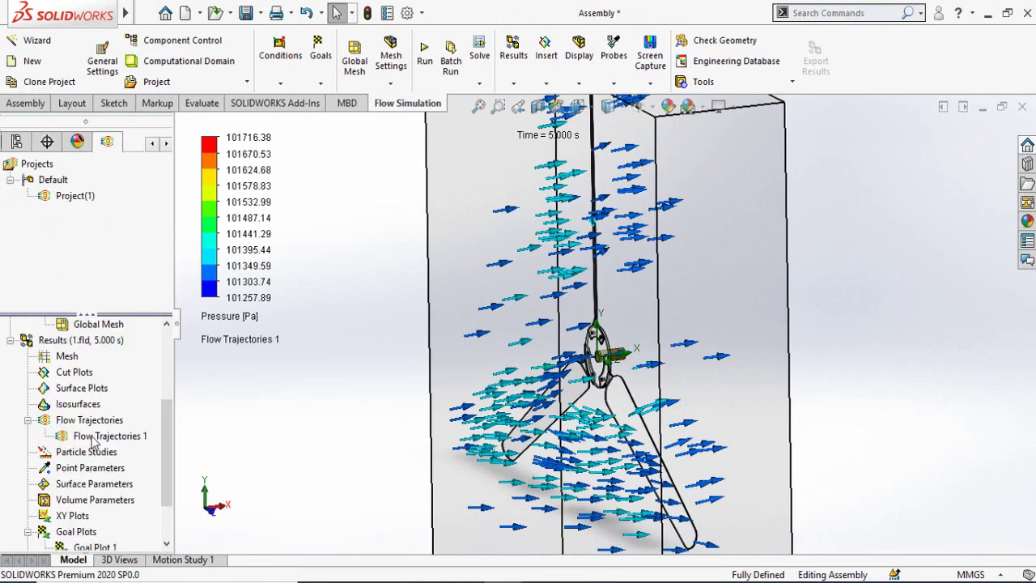
right_click(93, 441)
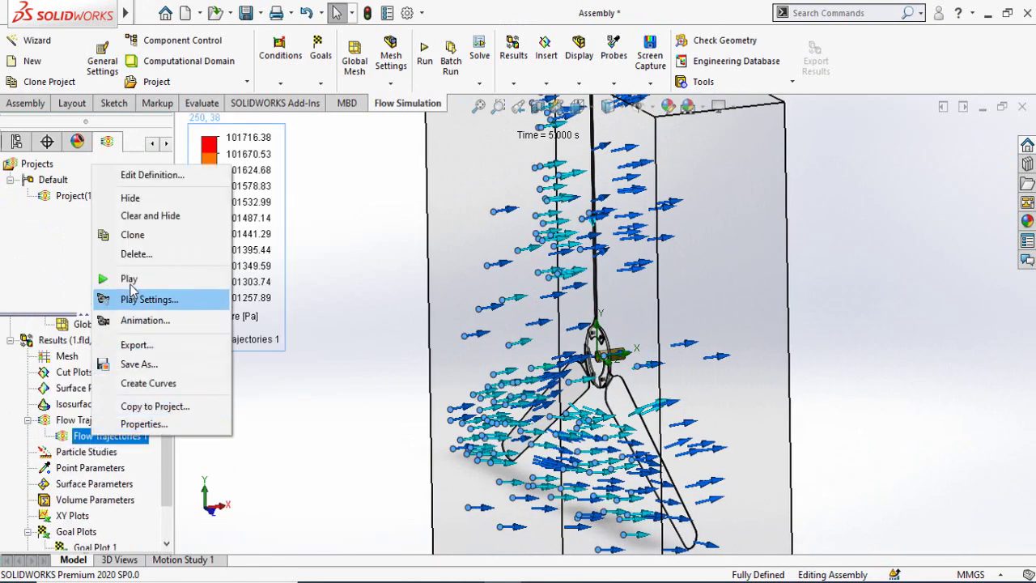
click(162, 279)
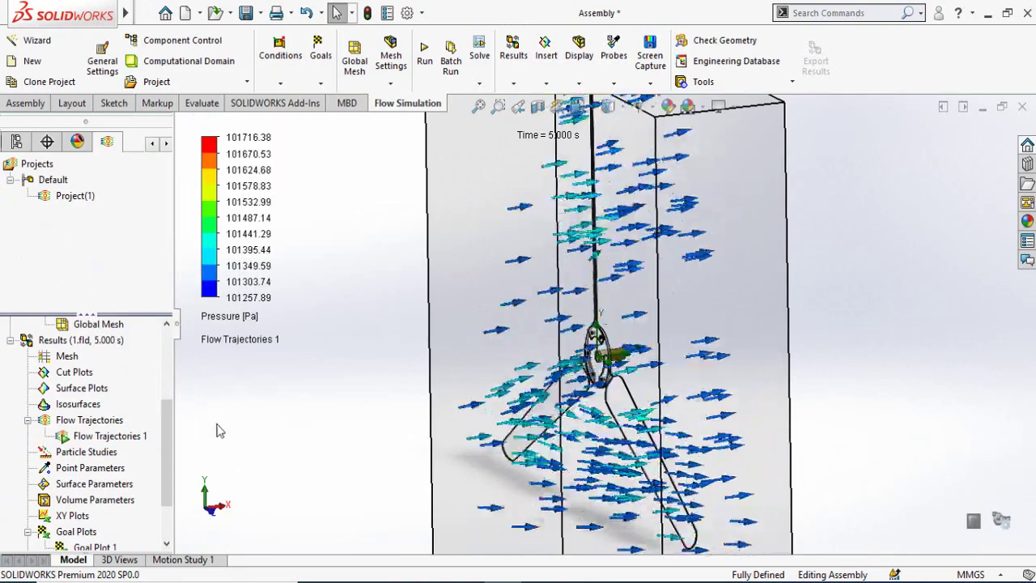
mouse_move(579, 336)
middle_down()
mouse_move(572, 308)
mouse_move(560, 322)
mouse_move(573, 327)
middle_up()
scroll(18, 446, up, 1)
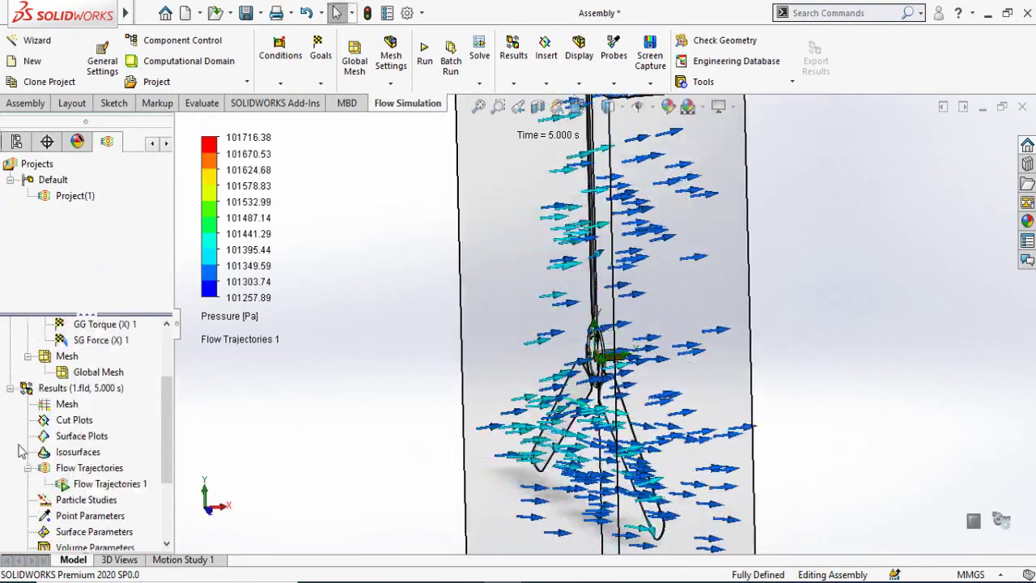
Step: Set the maximum animation speed of the flow trajectories to 30 in the play settings
right_click(84, 485)
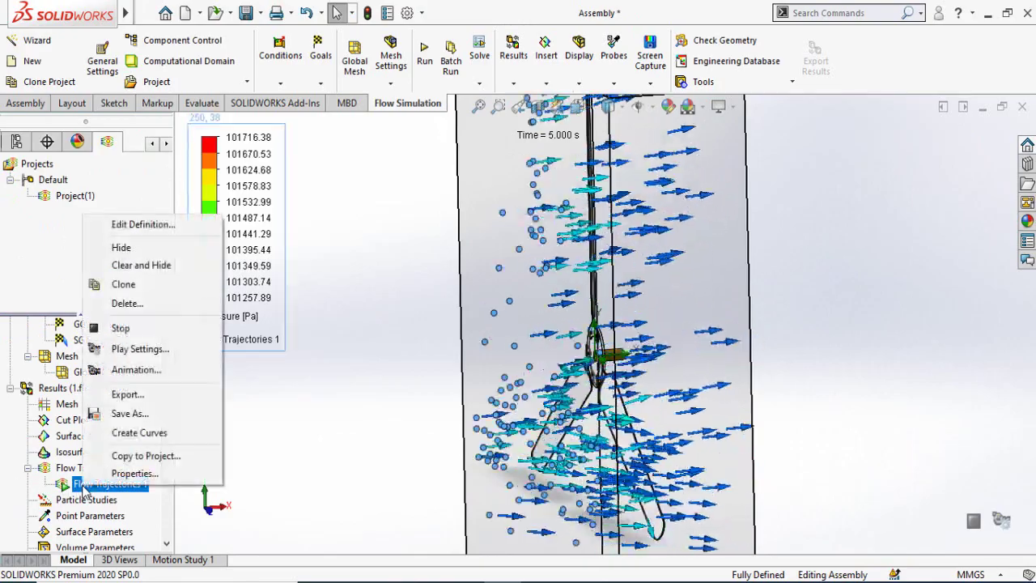
click(136, 349)
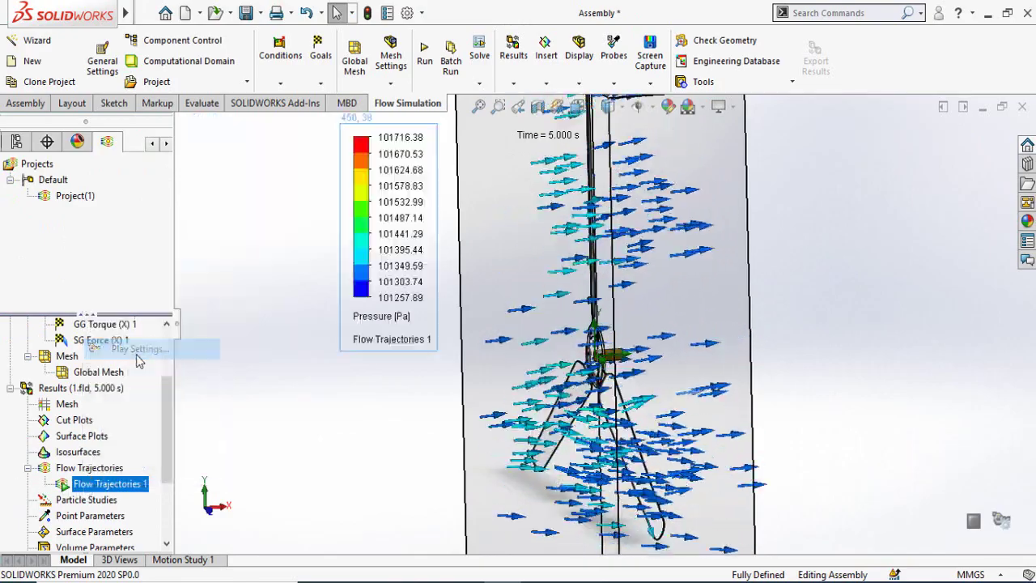
double_click(50, 264)
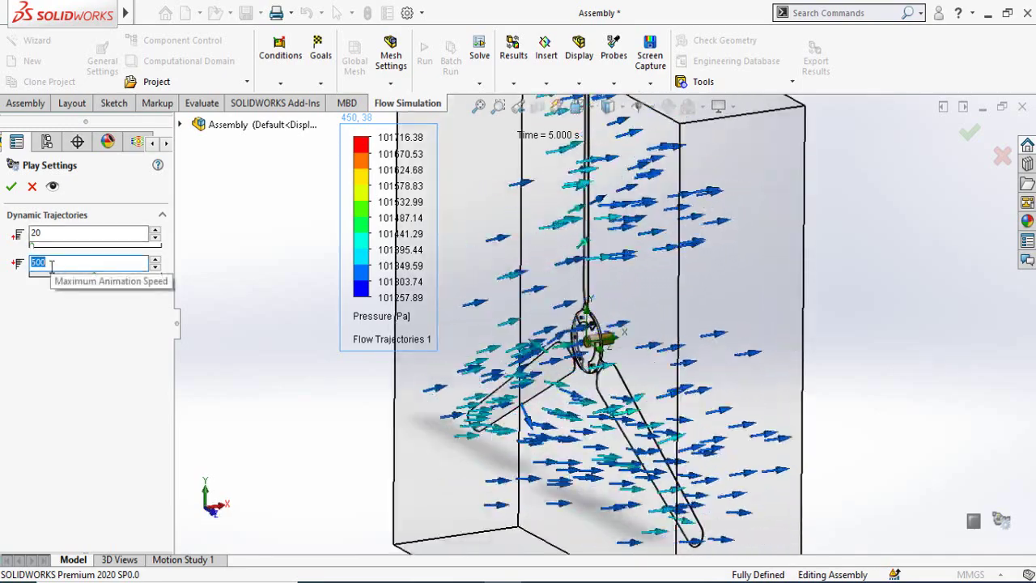
text(30)
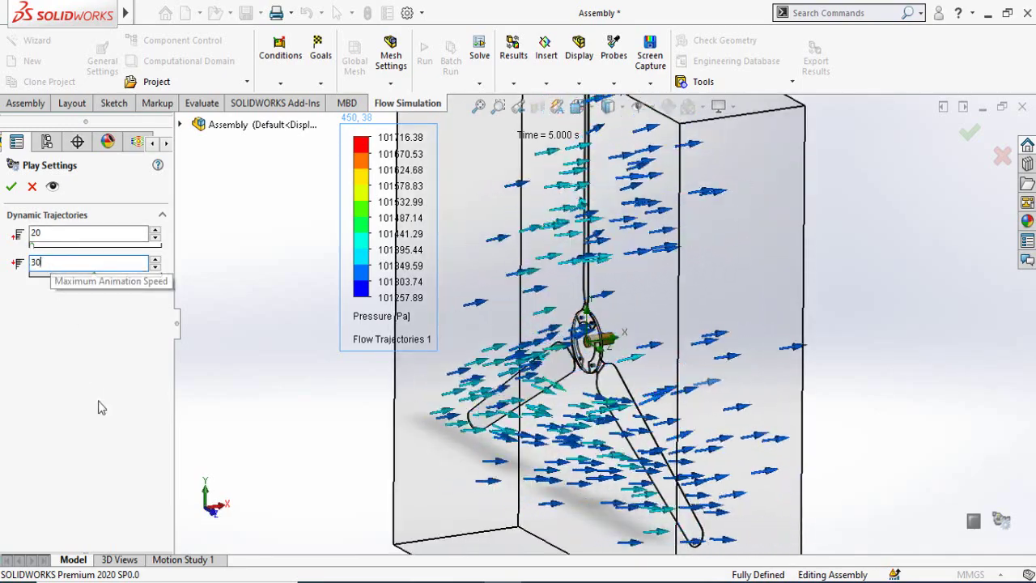
click(11, 186)
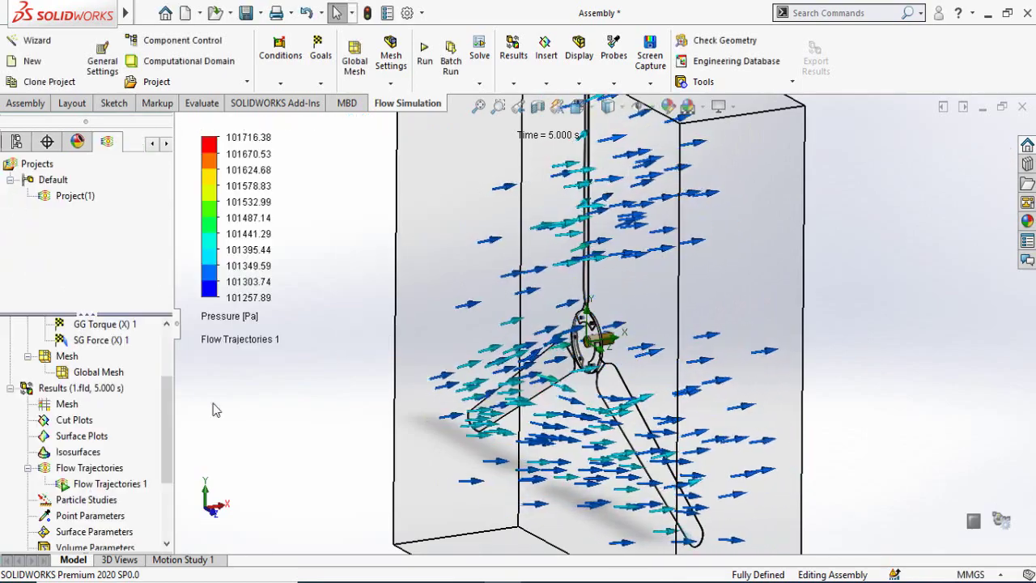
Step: Examine the animated flow arrows around the blades close up and around the whole turbine from different angles
scroll(649, 431, down, 4)
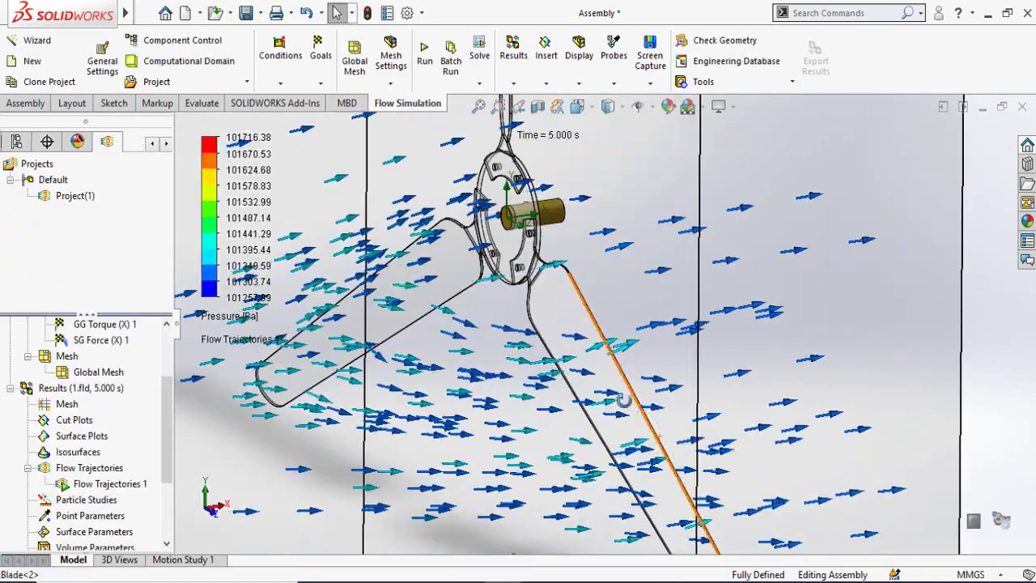
middle_drag(645, 424, 614, 370)
scroll(611, 368, down, 4)
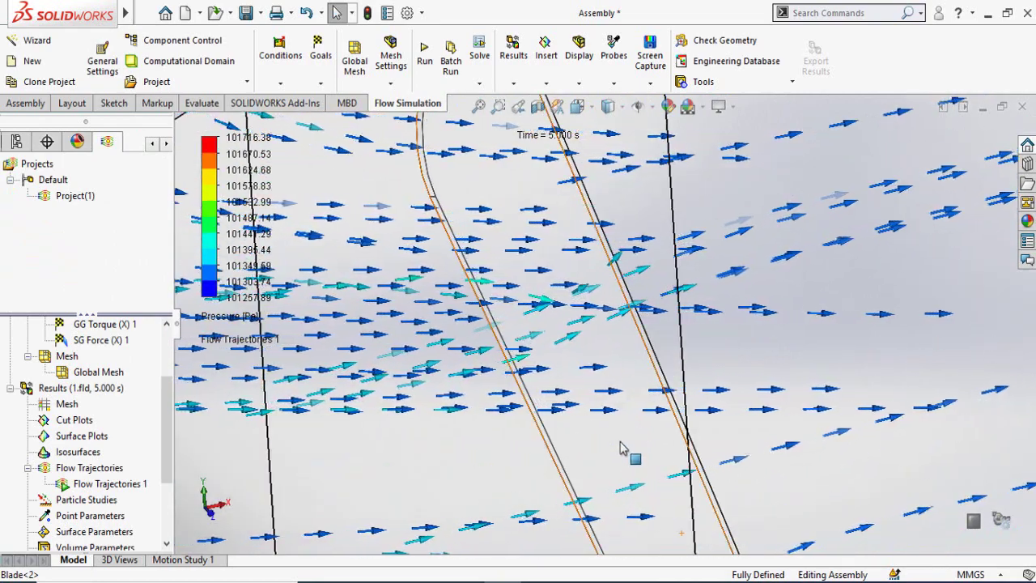
scroll(621, 448, up, 3)
scroll(621, 449, up, 5)
middle_drag(621, 449, 587, 404)
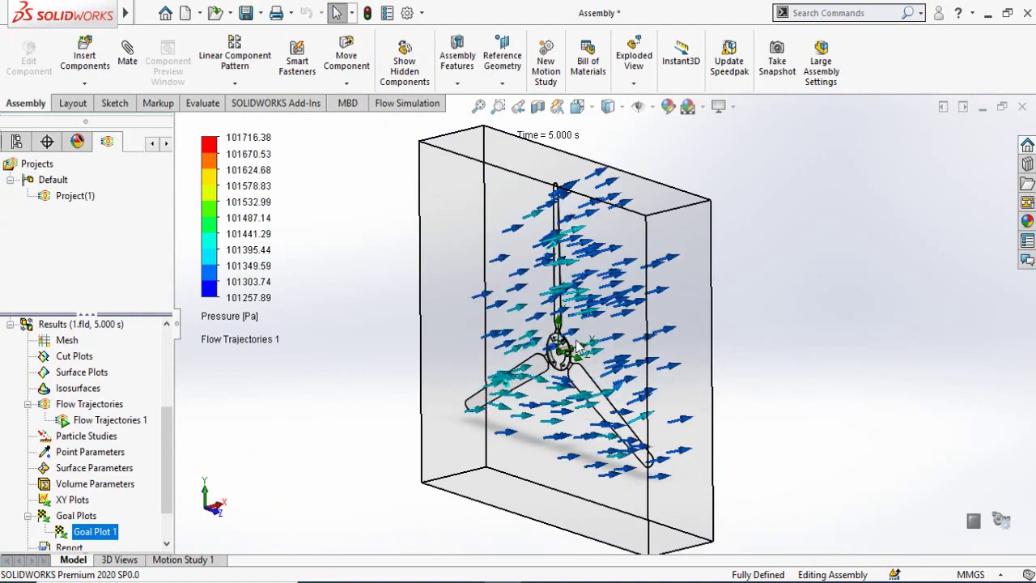
middle_drag(578, 346, 515, 409)
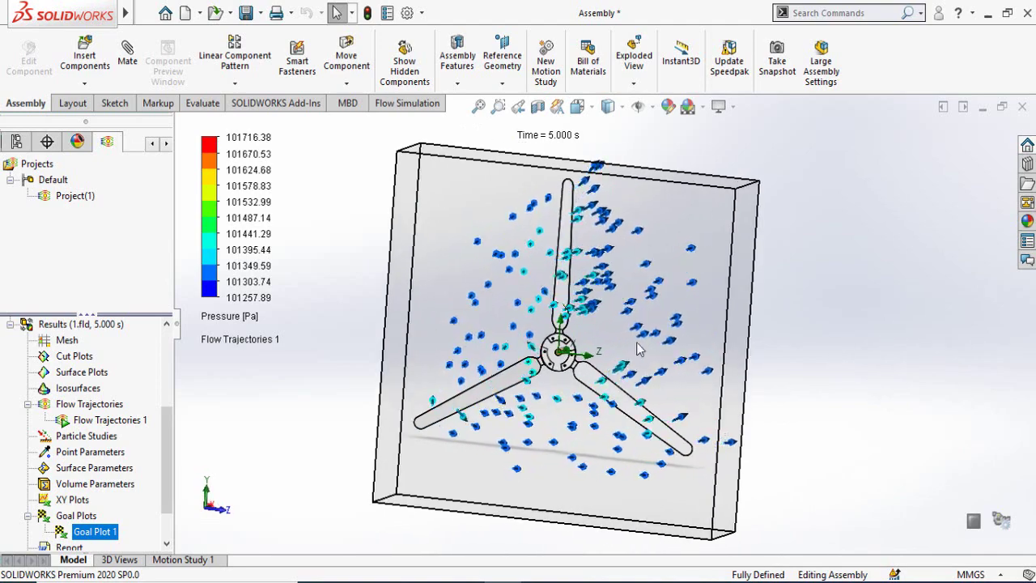
middle_drag(628, 279, 609, 307)
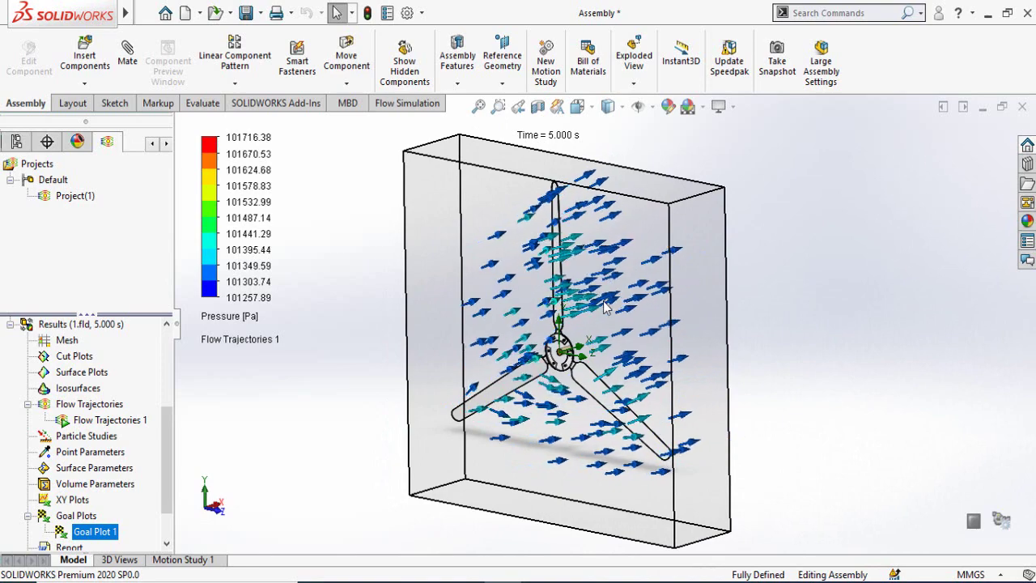
middle_drag(609, 308, 617, 310)
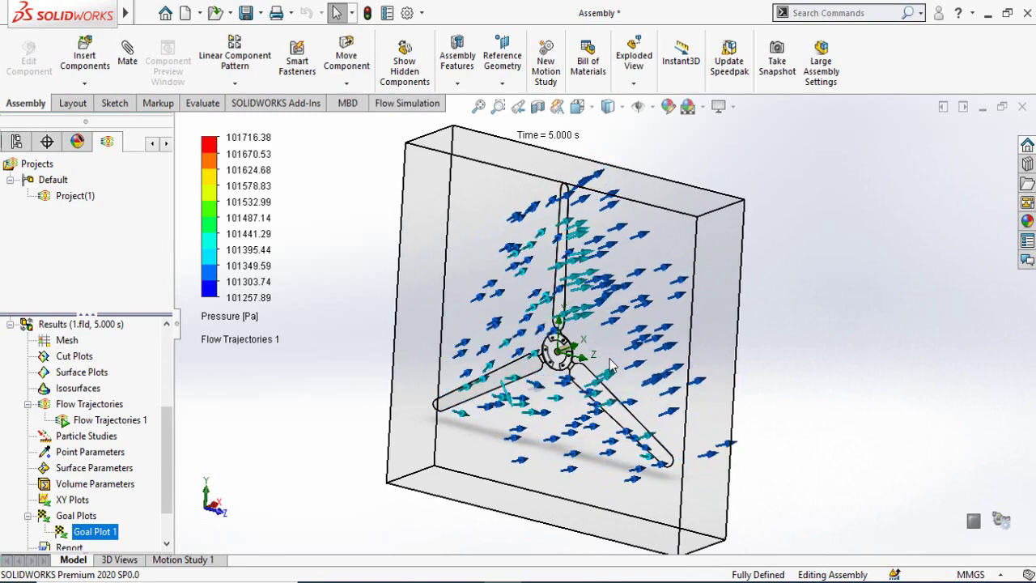
middle_drag(613, 351, 636, 358)
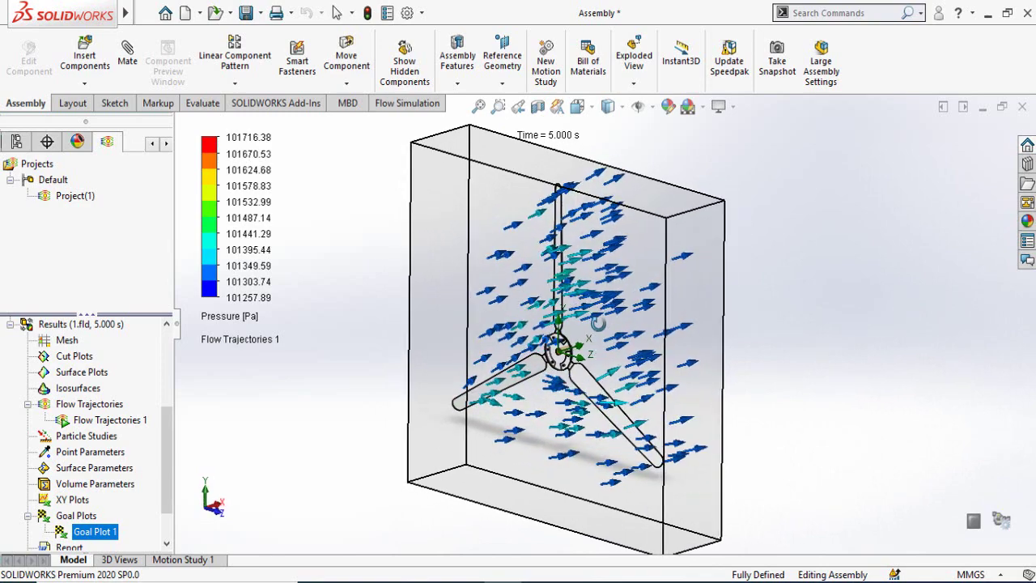